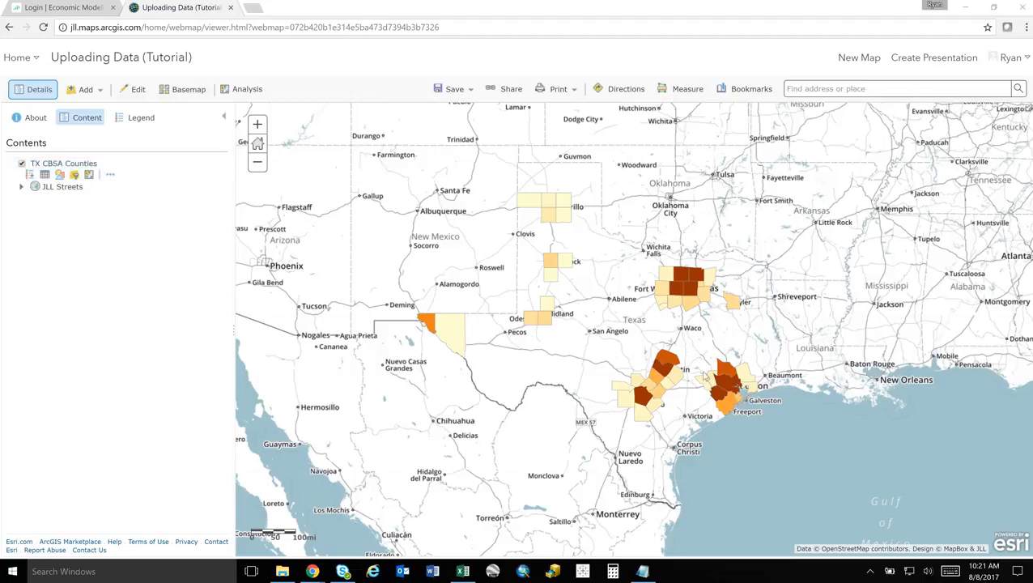
# Step: Review the TX CBSA Counties attribute table, then switch to Excel to view the TX_CBSA_Couties_AllYears.csv data and return to the map
pyautogui.click(45, 175)
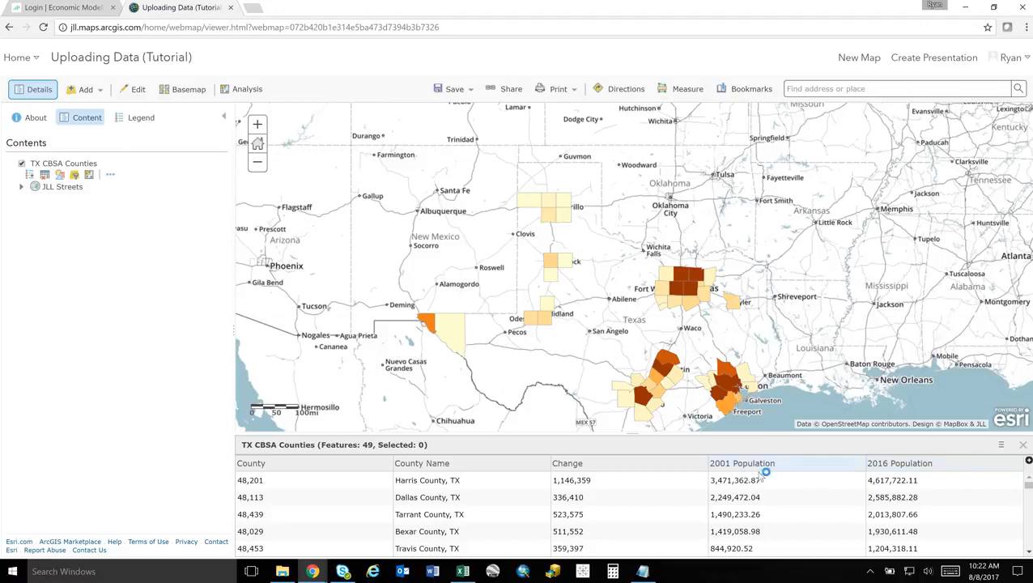
pyautogui.click(1023, 445)
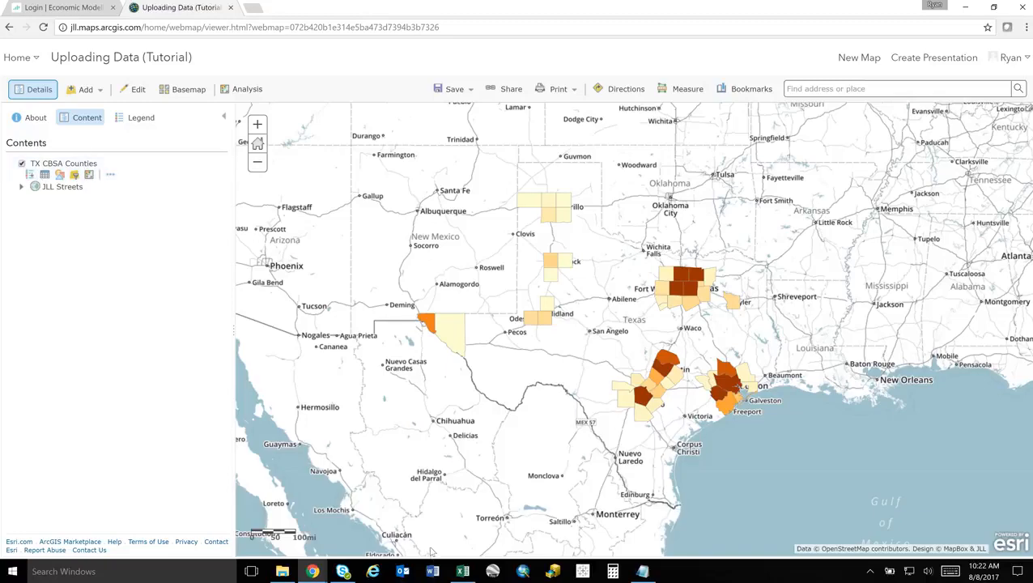
pyautogui.click(462, 571)
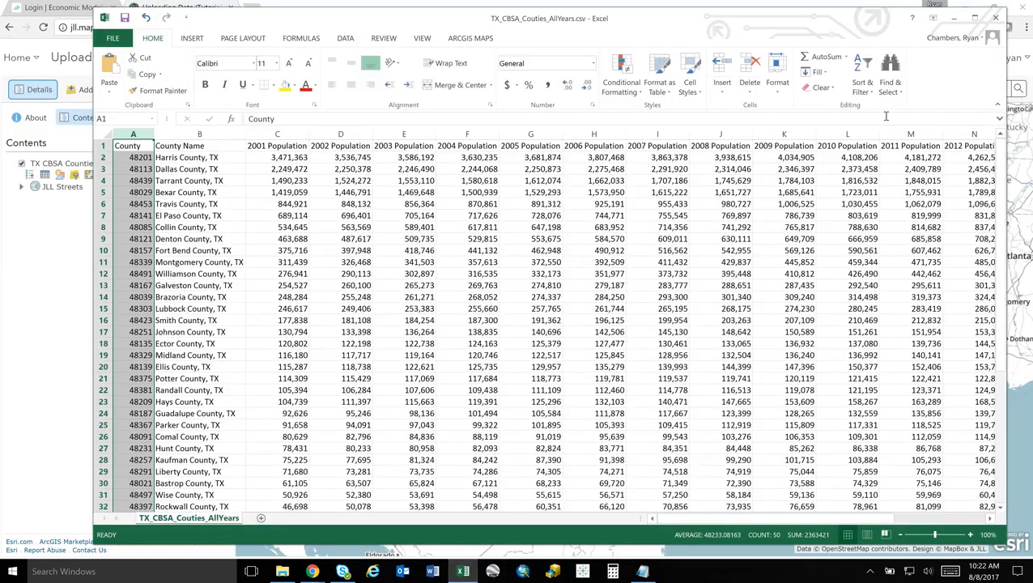
pyautogui.click(956, 18)
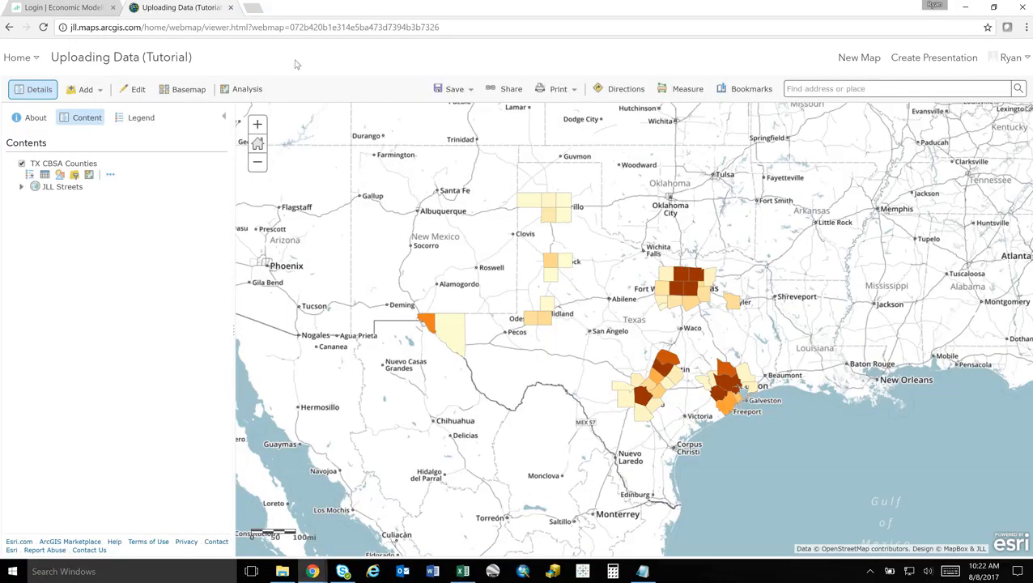
# Step: Import TX_CBSA_Couties_AllYears.csv from file into the map as a table, without locating its features
pyautogui.click(84, 90)
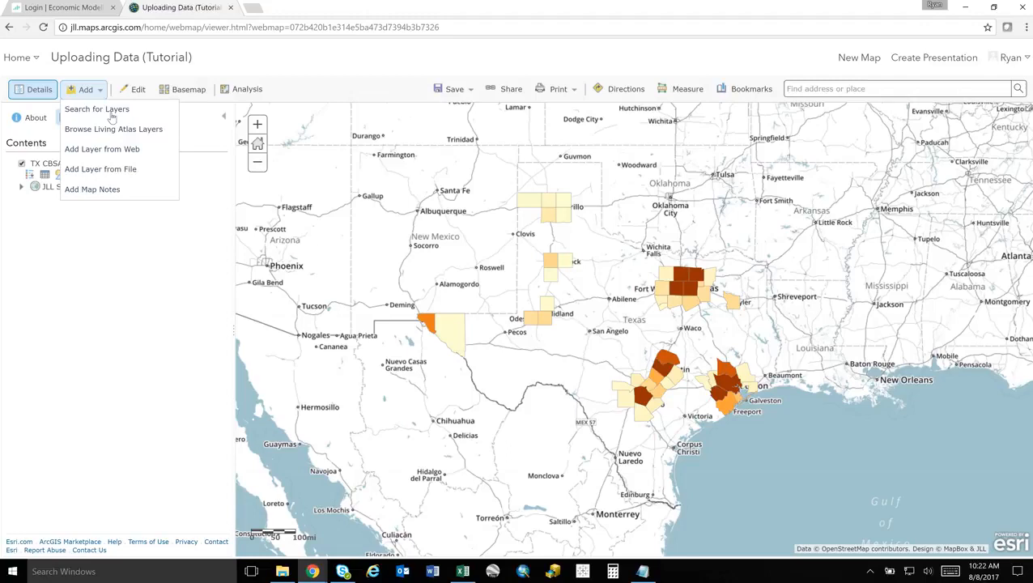
pyautogui.click(113, 172)
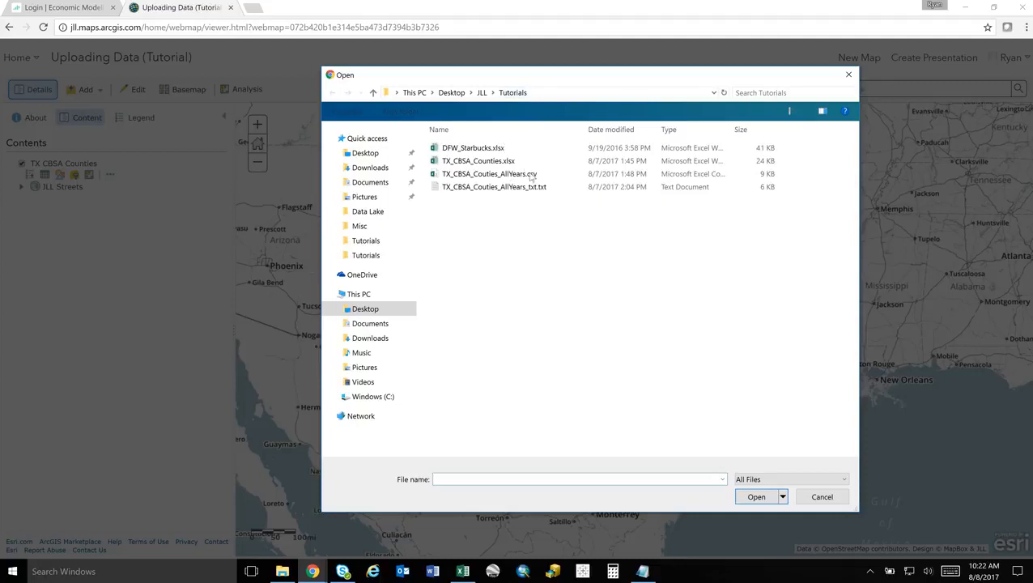
pyautogui.click(532, 176)
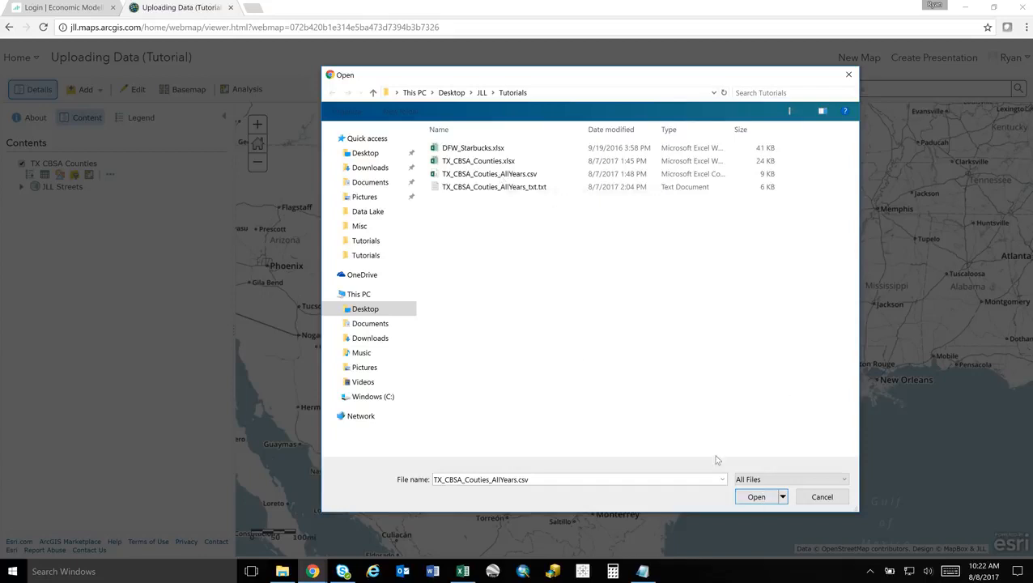
pyautogui.click(758, 498)
pyautogui.click(530, 402)
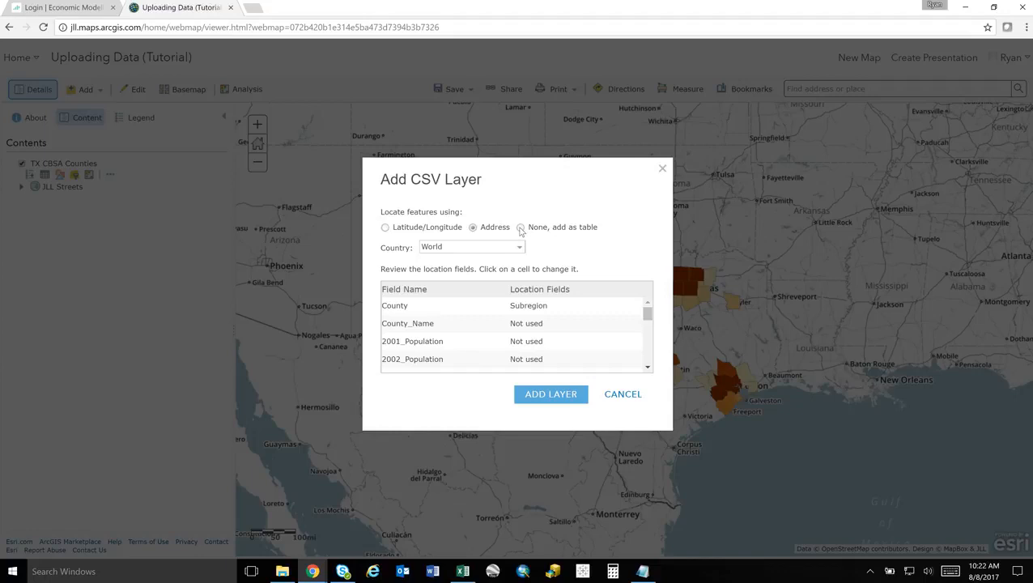
pyautogui.click(522, 227)
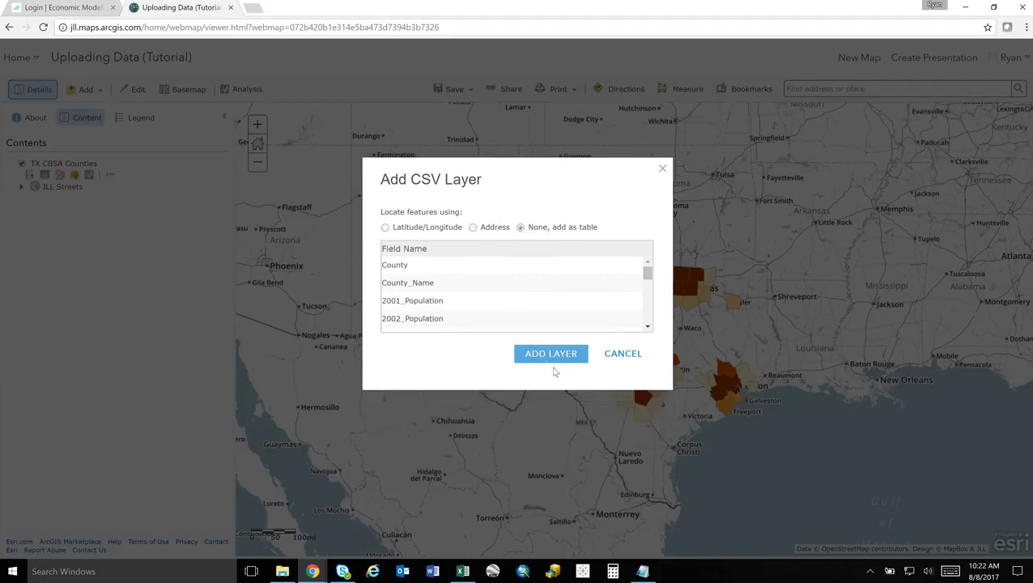
pyautogui.click(551, 354)
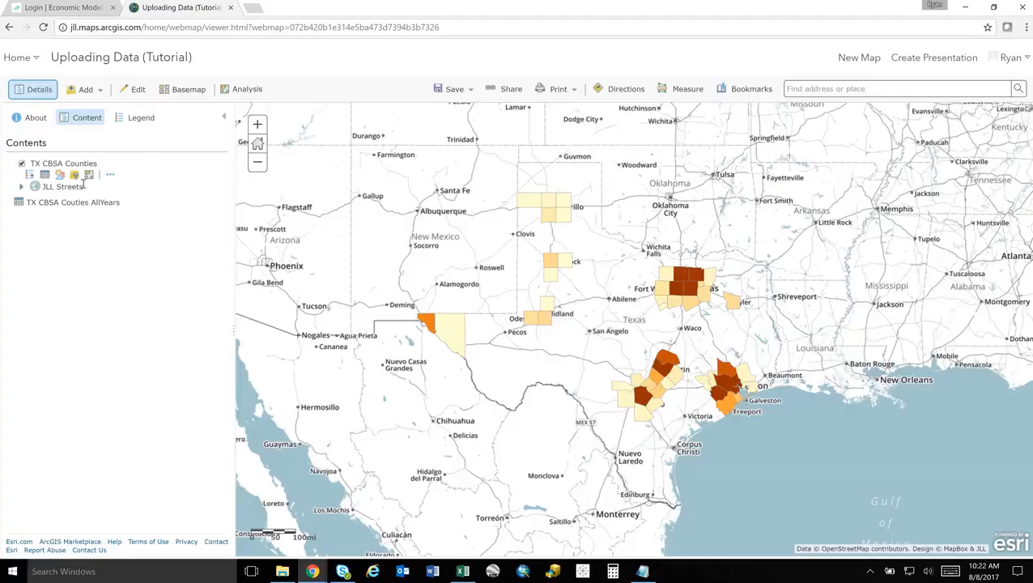
# Step: Inspect the yearly population columns in the TX CBSA Couties AllYears table, then close it
pyautogui.click(32, 205)
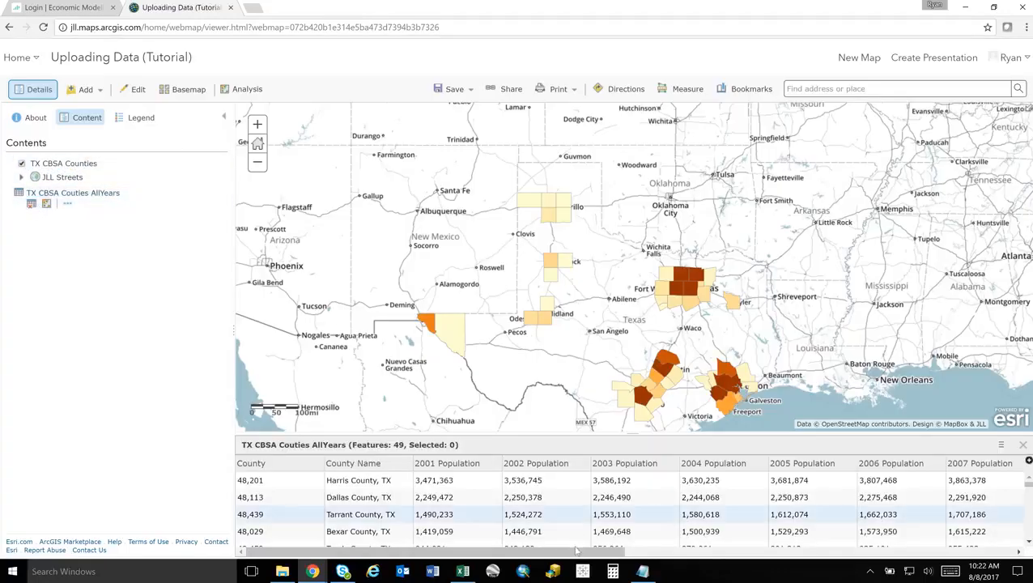
pyautogui.moveTo(627, 557); pyautogui.dragTo(568, 559)
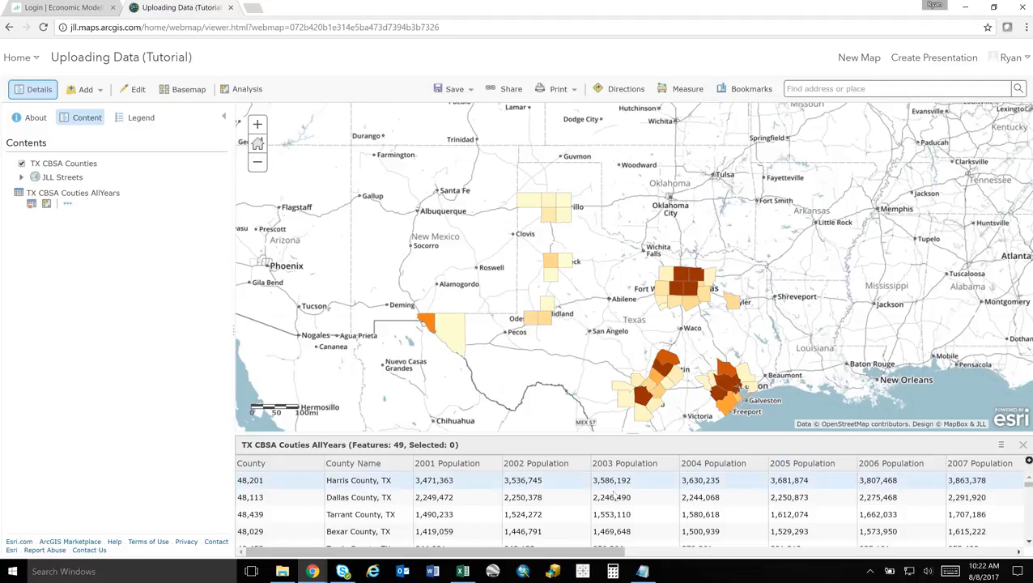
pyautogui.click(933, 502)
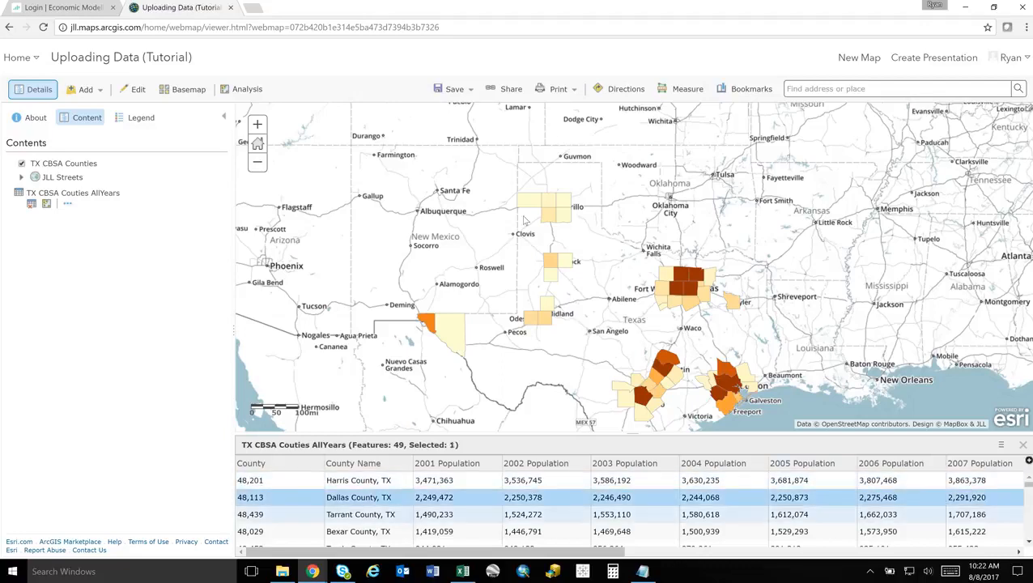
pyautogui.click(1023, 445)
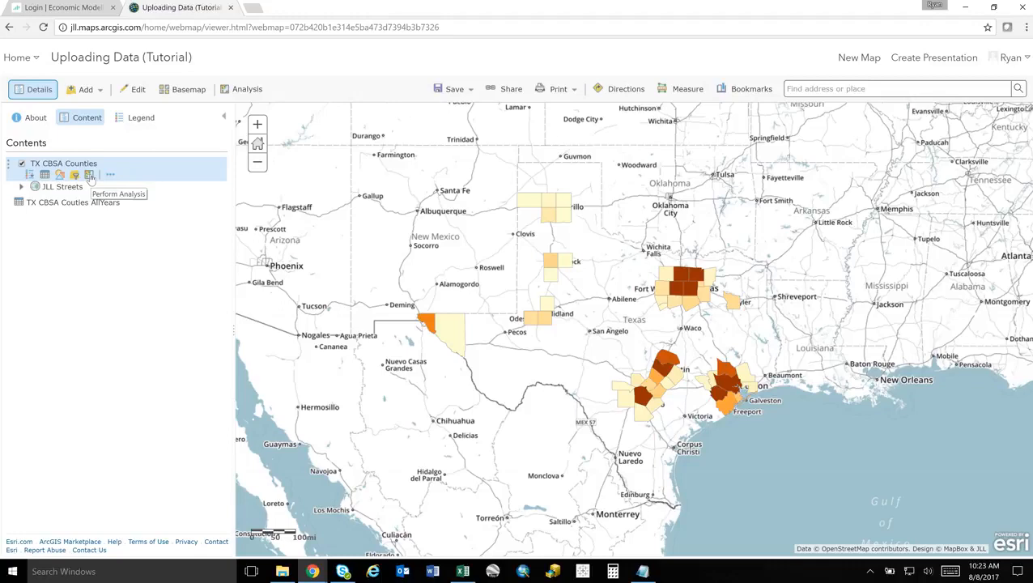
# Step: Set up a Join Features analysis on TX CBSA Counties, matching target field f1 to the County field of TX_CBSA_Couties_AllYears
pyautogui.click(89, 176)
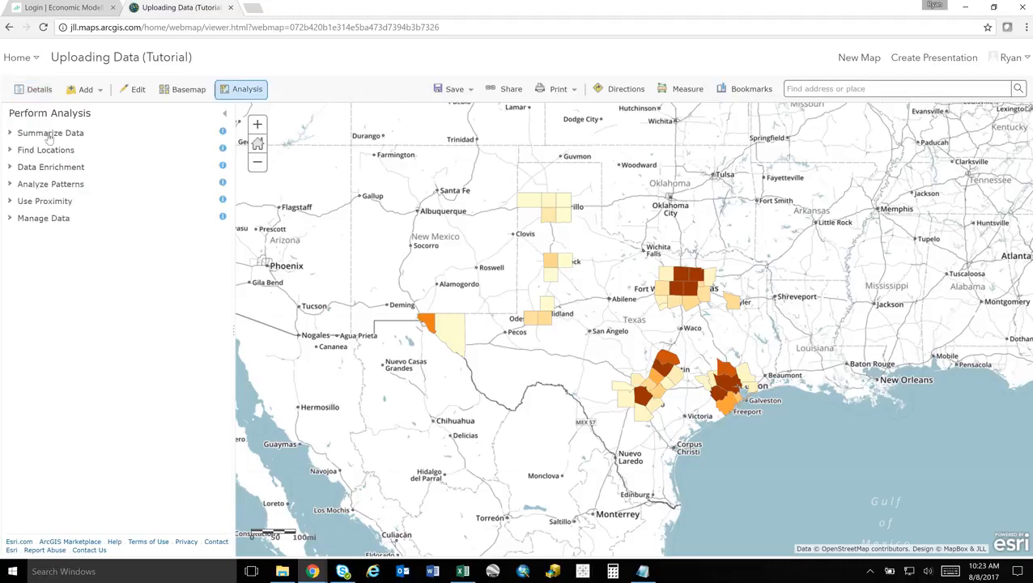
pyautogui.click(48, 134)
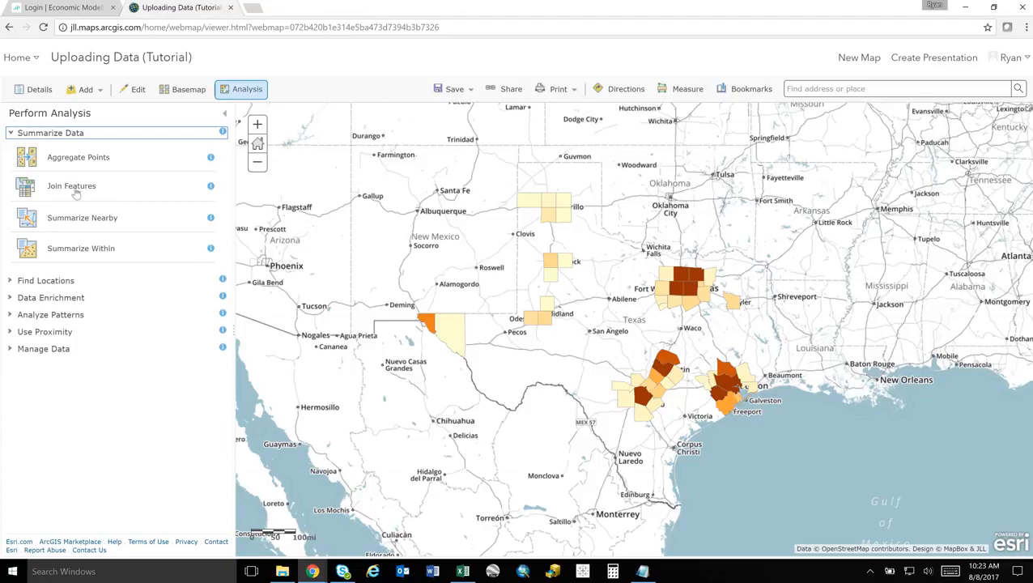
pyautogui.click(76, 189)
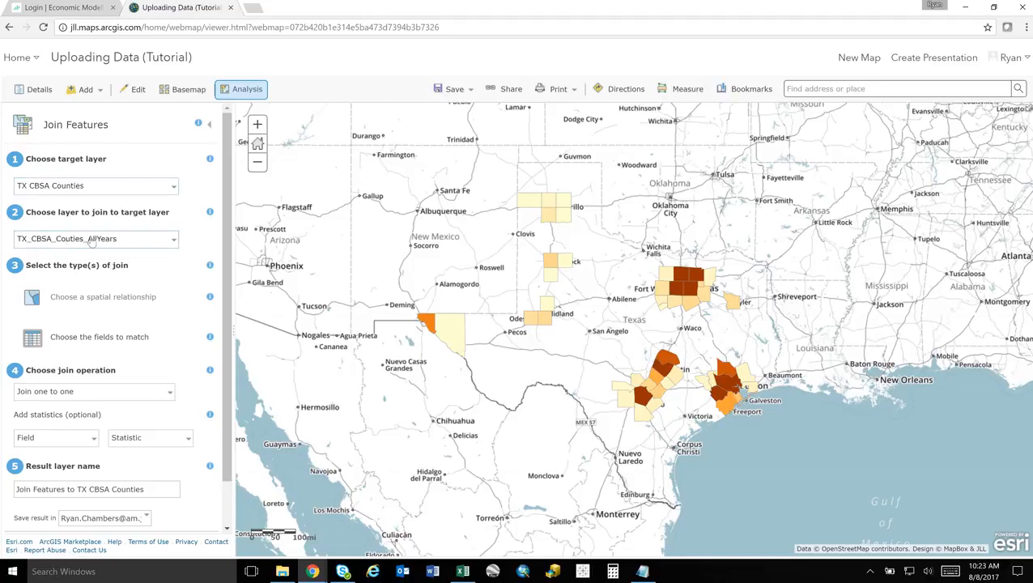
pyautogui.click(33, 338)
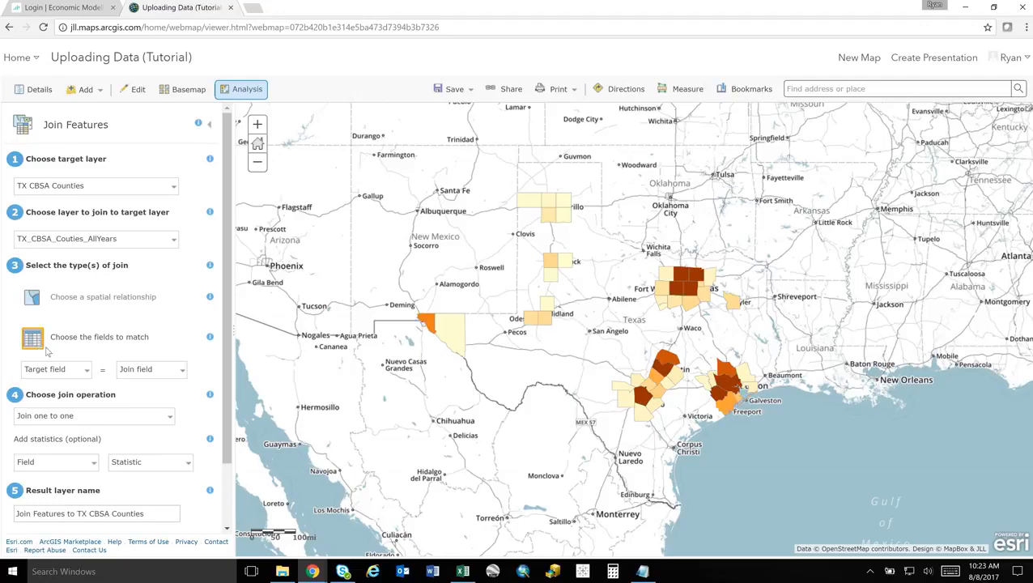
pyautogui.click(67, 373)
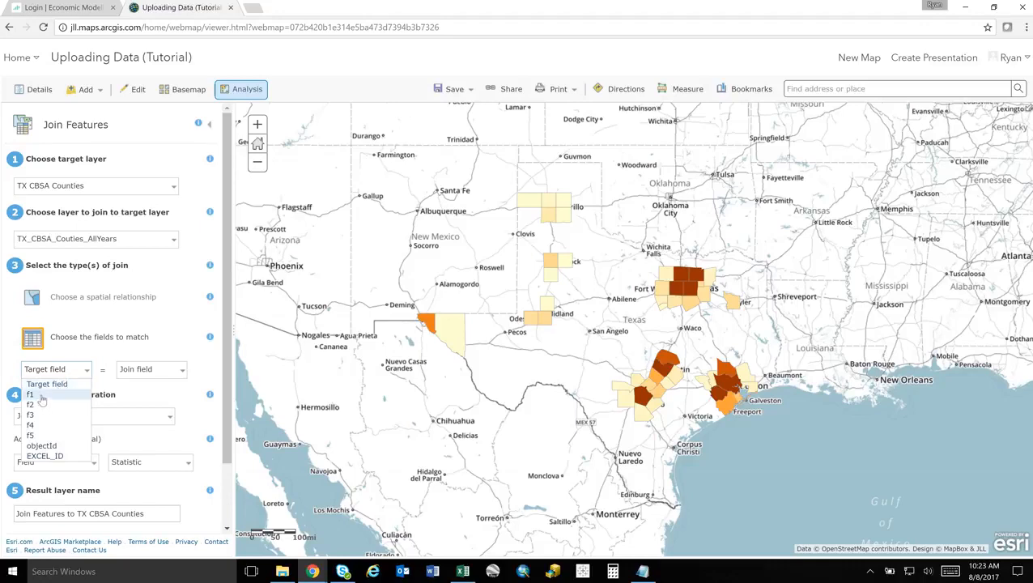
pyautogui.click(44, 395)
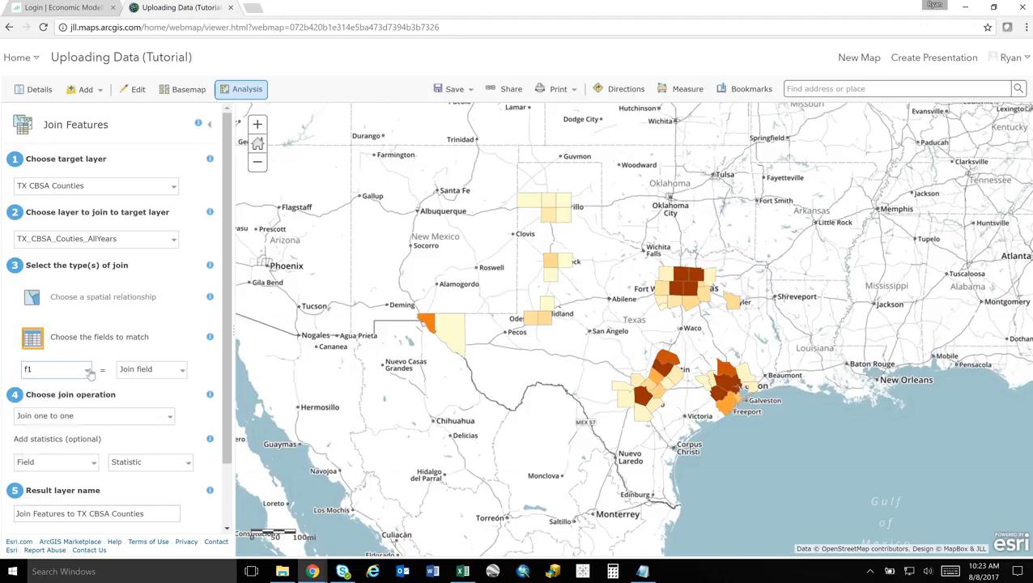
pyautogui.click(153, 372)
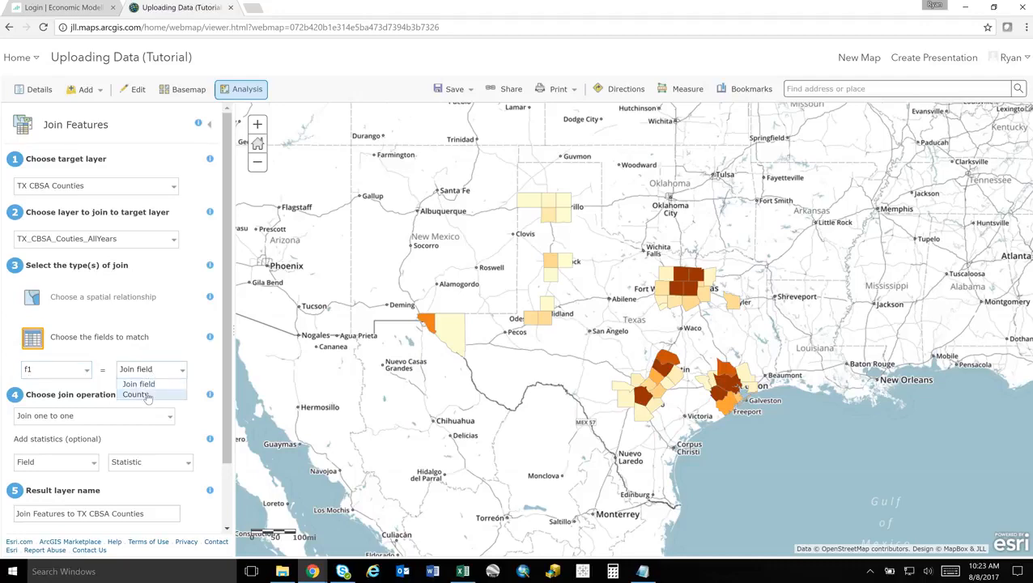
pyautogui.click(136, 394)
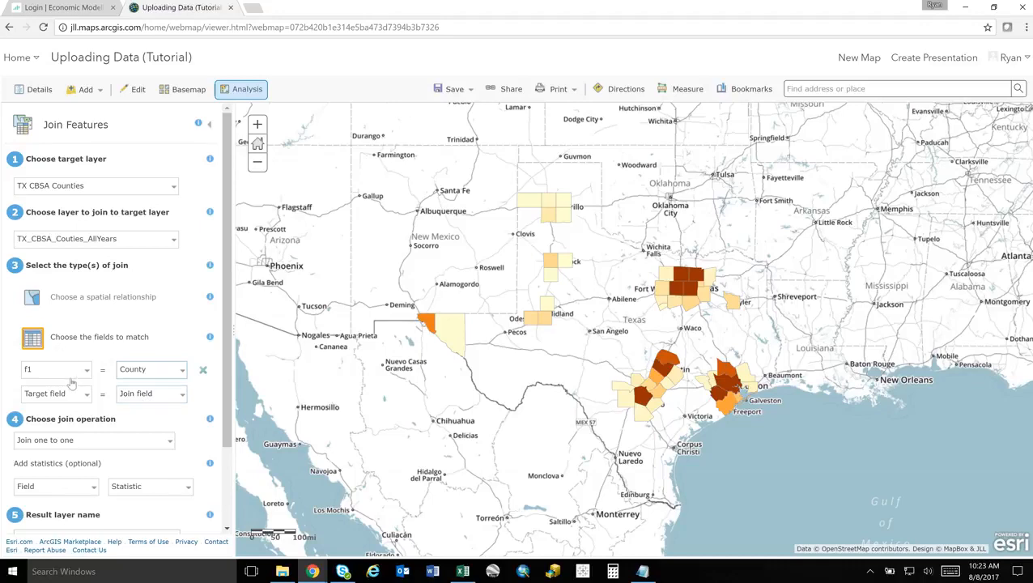
# Step: Name the result layer "Join CSV to TX CBSA Counties" and run the join analysis
pyautogui.scroll(-1, 96, 404)
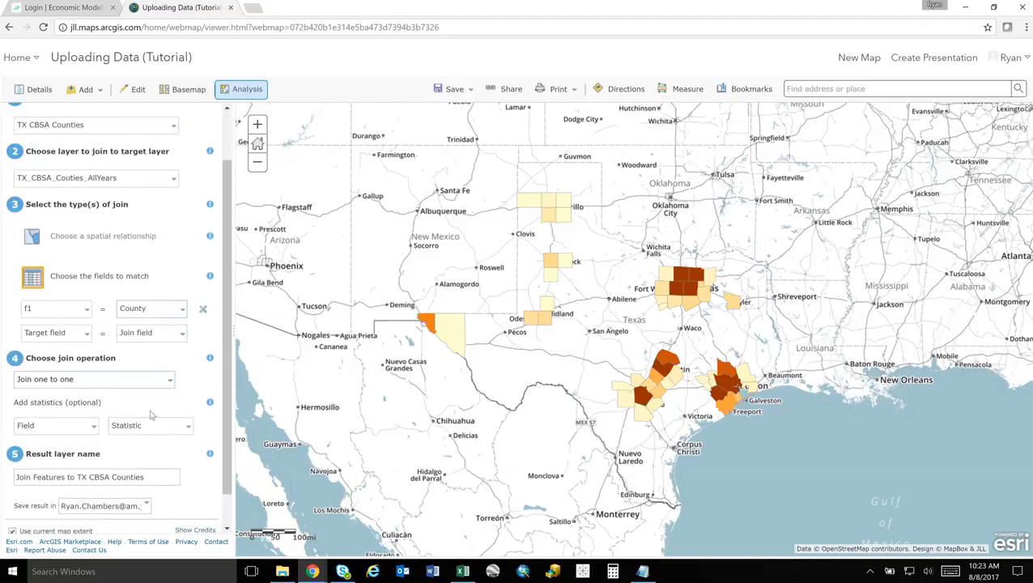
pyautogui.scroll(-1, 150, 410)
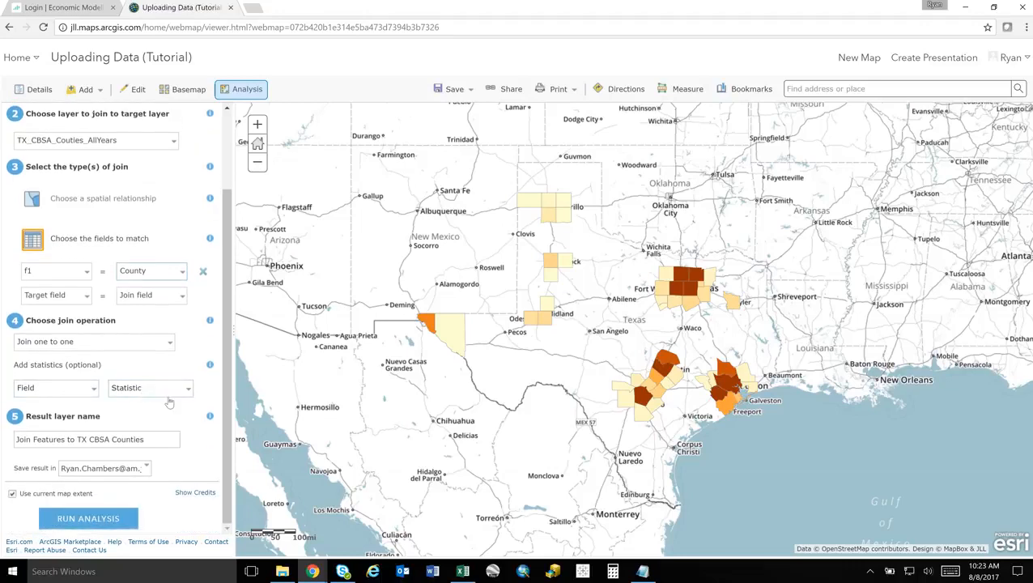
pyautogui.click(79, 441)
pyautogui.press('BackSpace')
pyautogui.press('BackSpace')
pyautogui.press('BackSpace')
pyautogui.press('BackSpace')
pyautogui.press('BackSpace')
pyautogui.press('BackSpace')
pyautogui.press('BackSpace')
pyautogui.press('BackSpace')
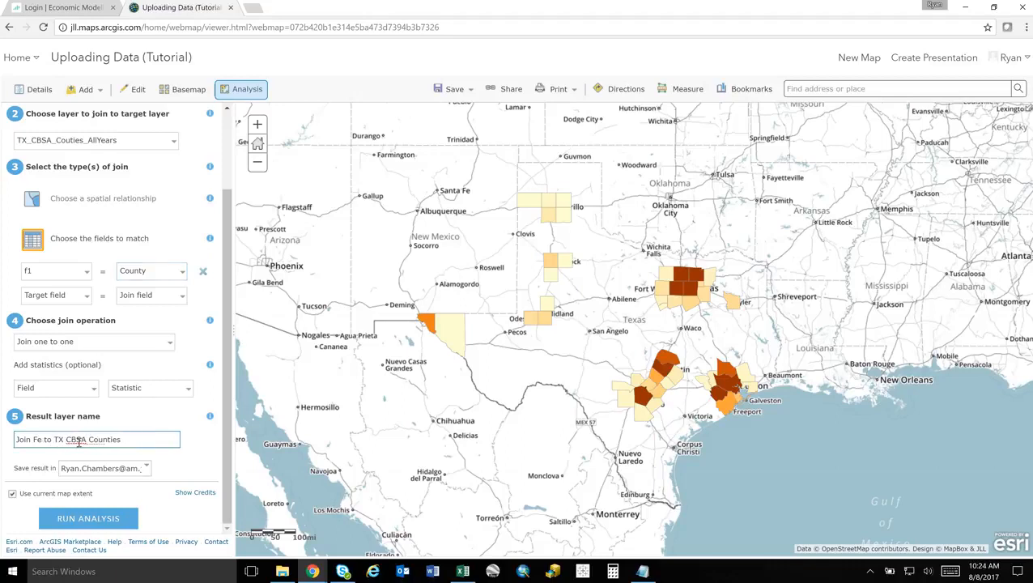
pyautogui.write('CSV')
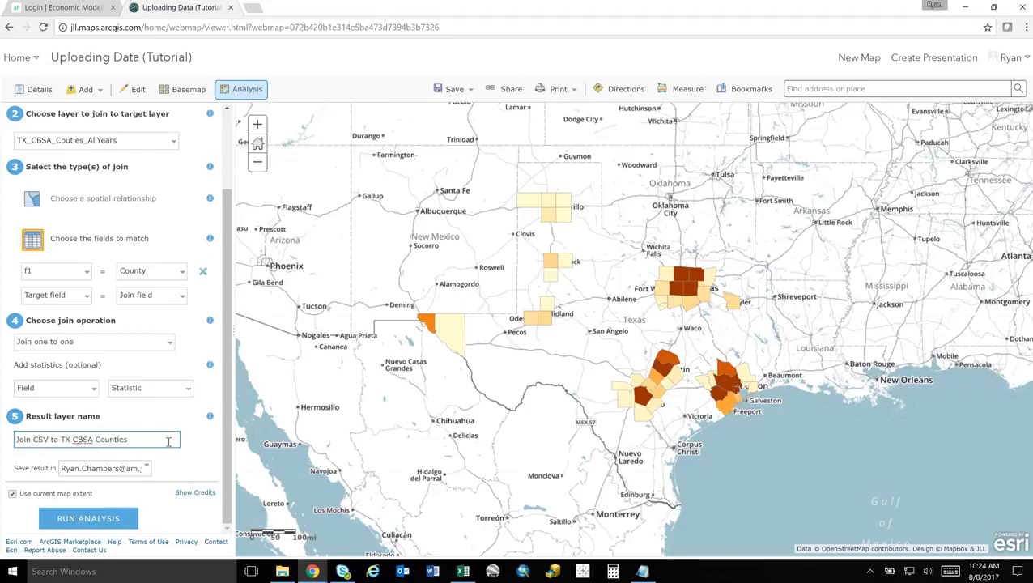
pyautogui.click(112, 520)
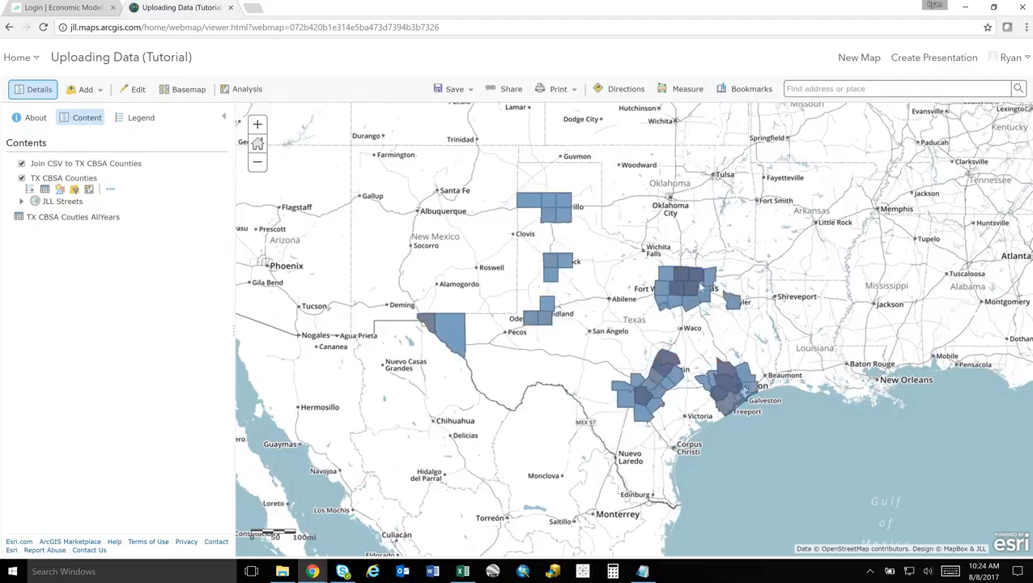
# Step: Remove the original TX CBSA Counties layer and the TX CBSA Couties AllYears table from the map
pyautogui.click(111, 192)
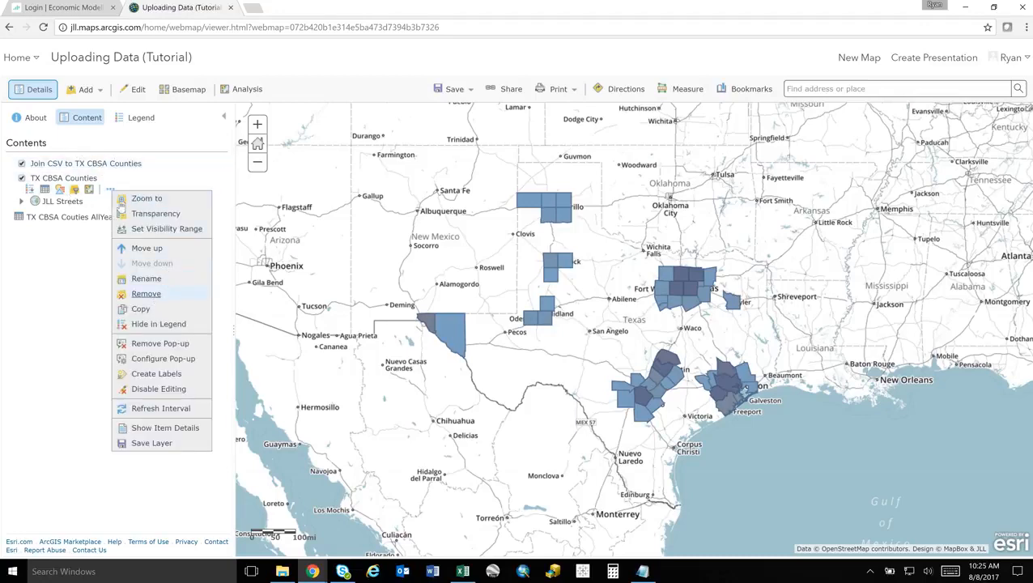
pyautogui.click(146, 293)
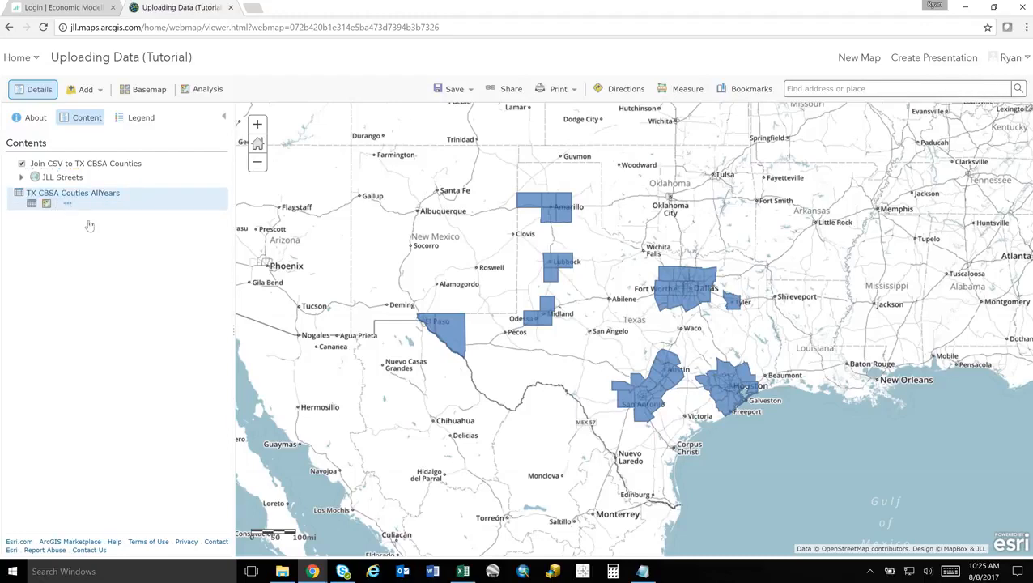
pyautogui.click(67, 204)
pyautogui.click(97, 228)
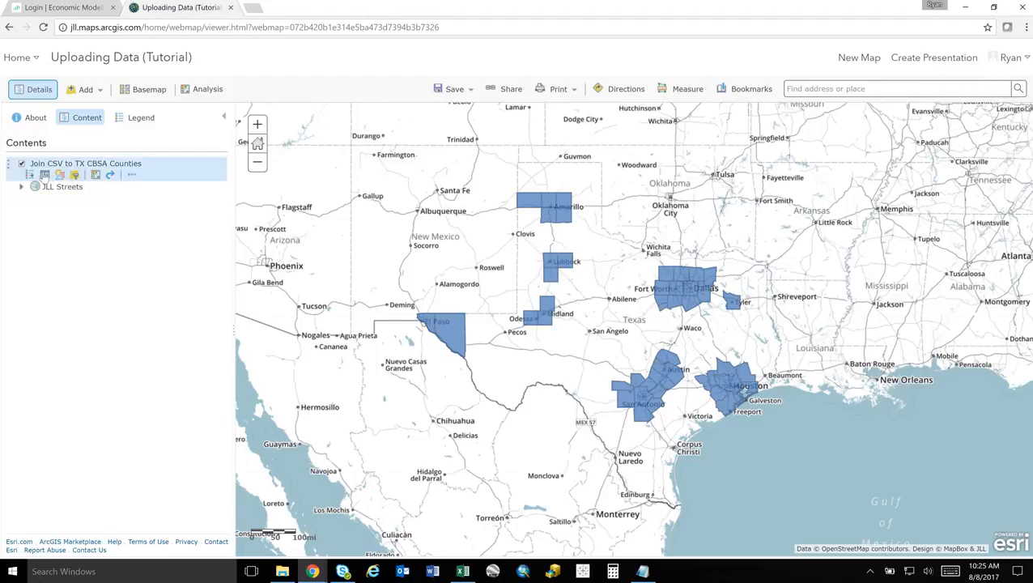
# Step: Examine the original and joined population columns in the Join CSV to TX CBSA Counties table, selecting the Harris County record
pyautogui.click(44, 175)
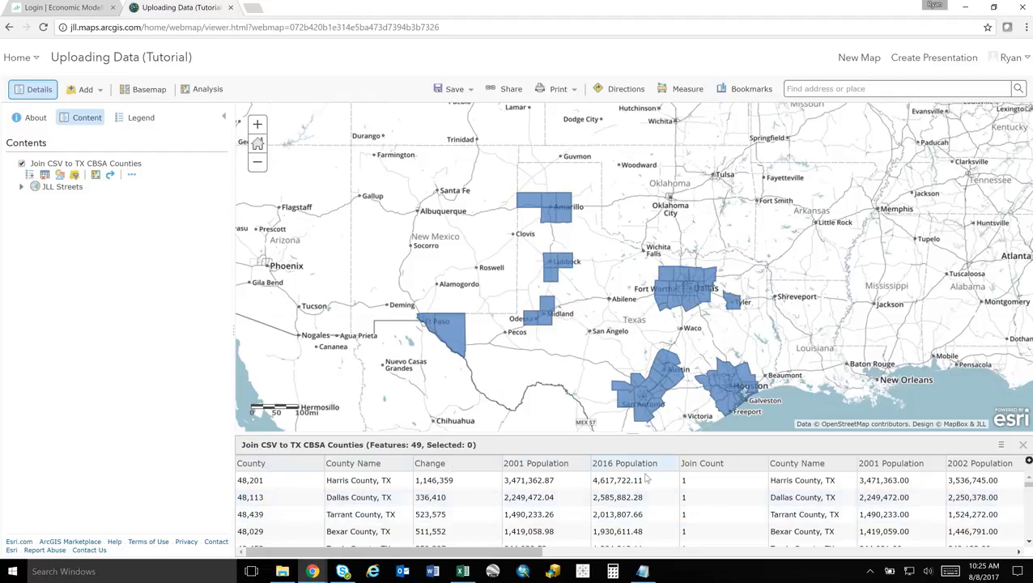
pyautogui.hscroll(3, 666, 549)
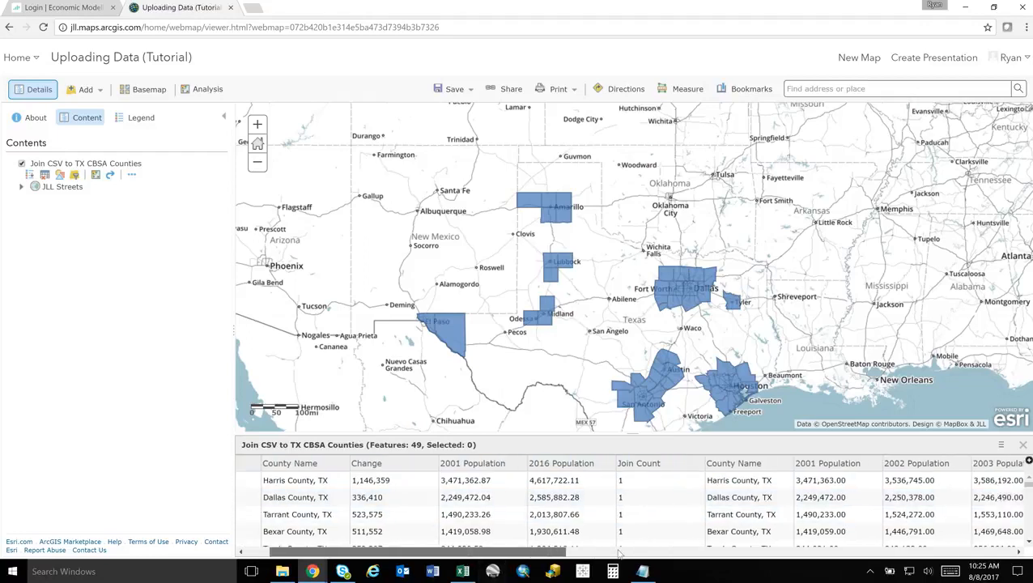
pyautogui.hscroll(7, 666, 549)
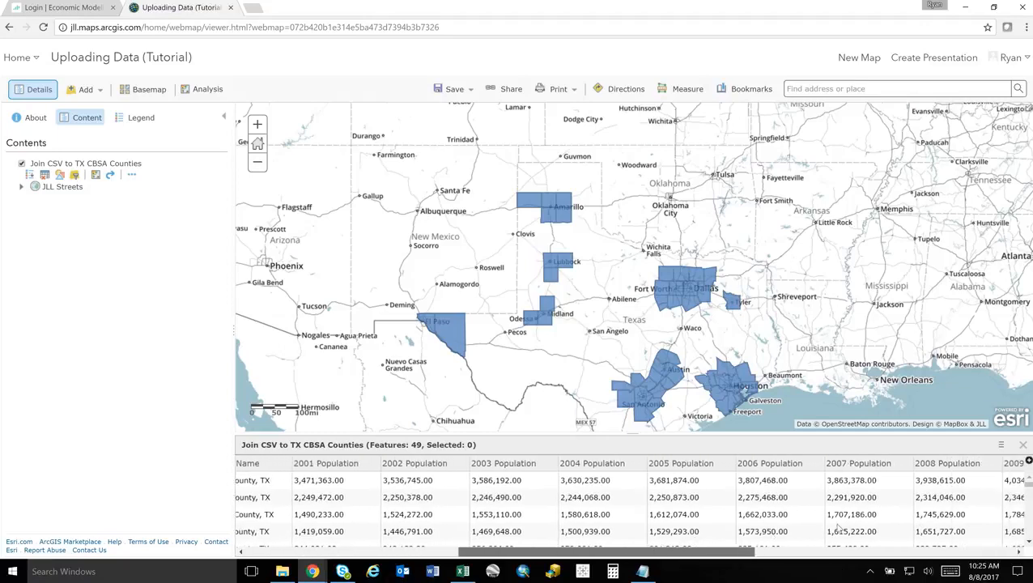
pyautogui.hscroll(4, 980, 506)
pyautogui.hscroll(-10, 297, 485)
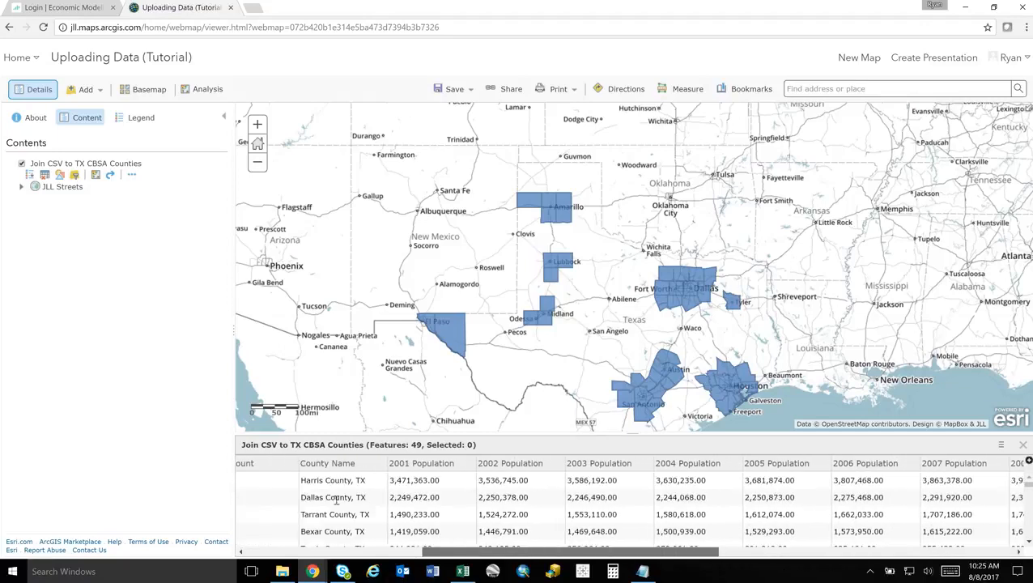
pyautogui.click(408, 480)
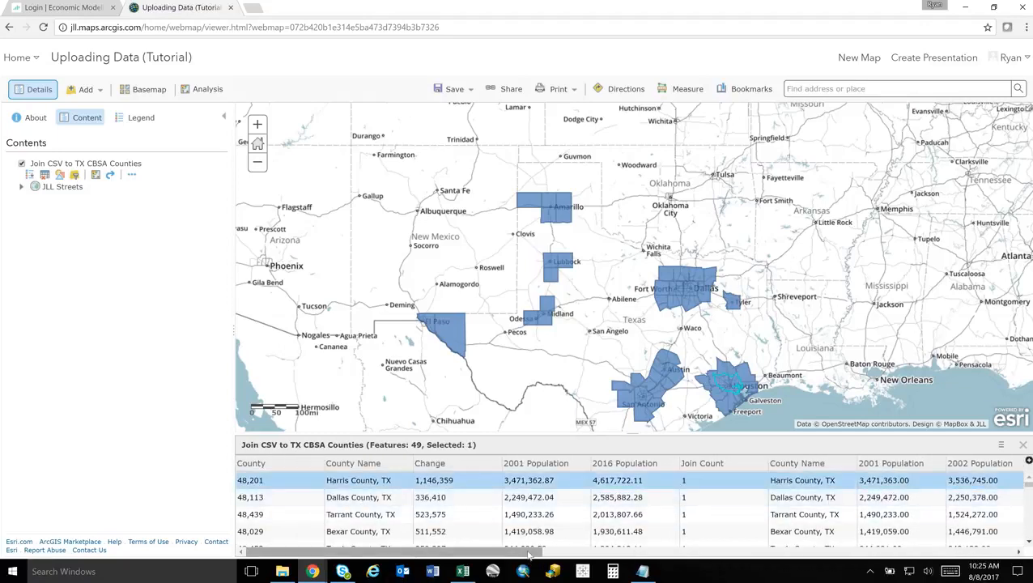
# Step: Review the yearly population columns in the Join CSV to TX CBSA Counties table, then close the table
pyautogui.moveTo(547, 553); pyautogui.dragTo(608, 551)
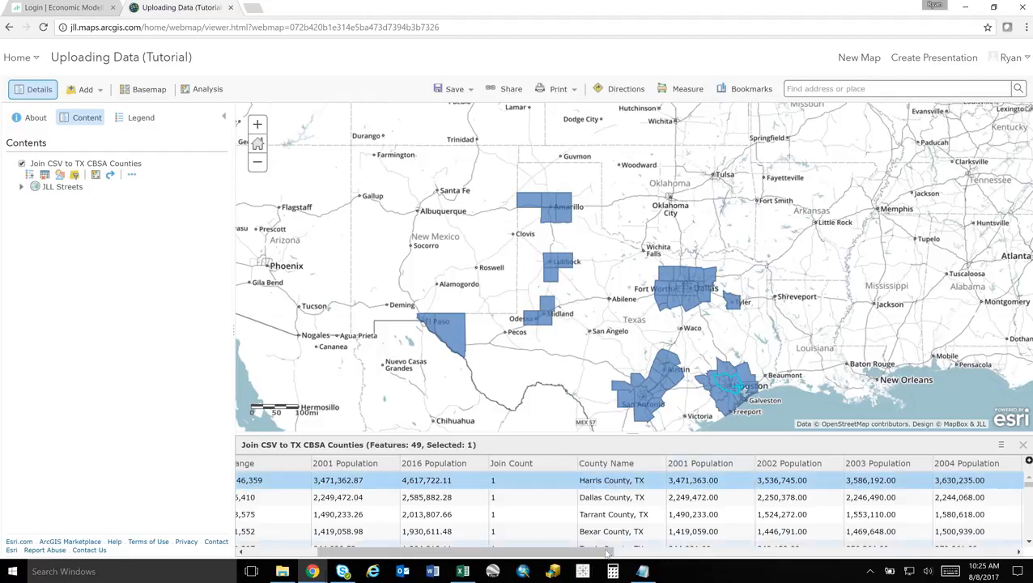
pyautogui.moveTo(624, 551); pyautogui.dragTo(551, 551)
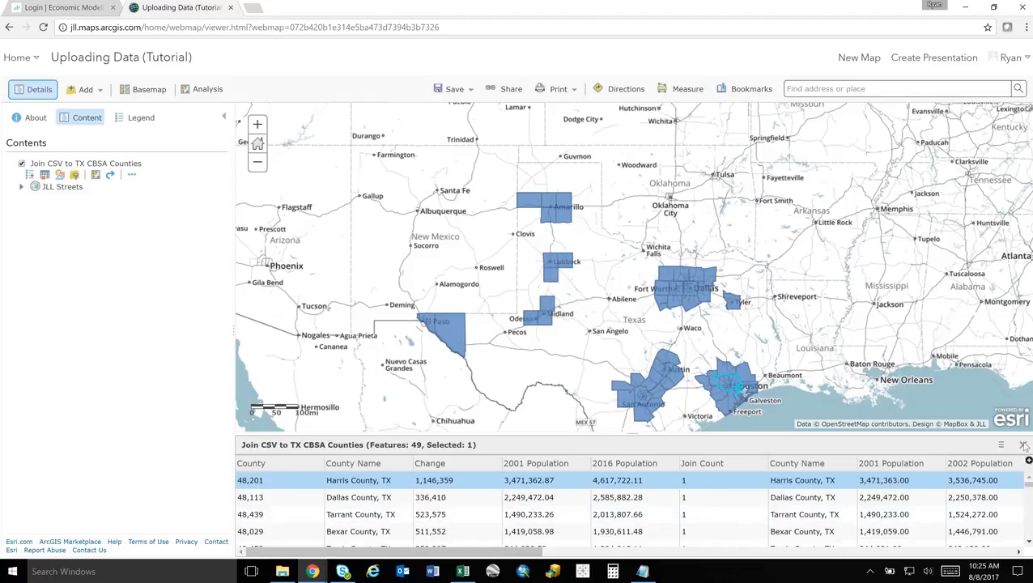
pyautogui.click(1024, 446)
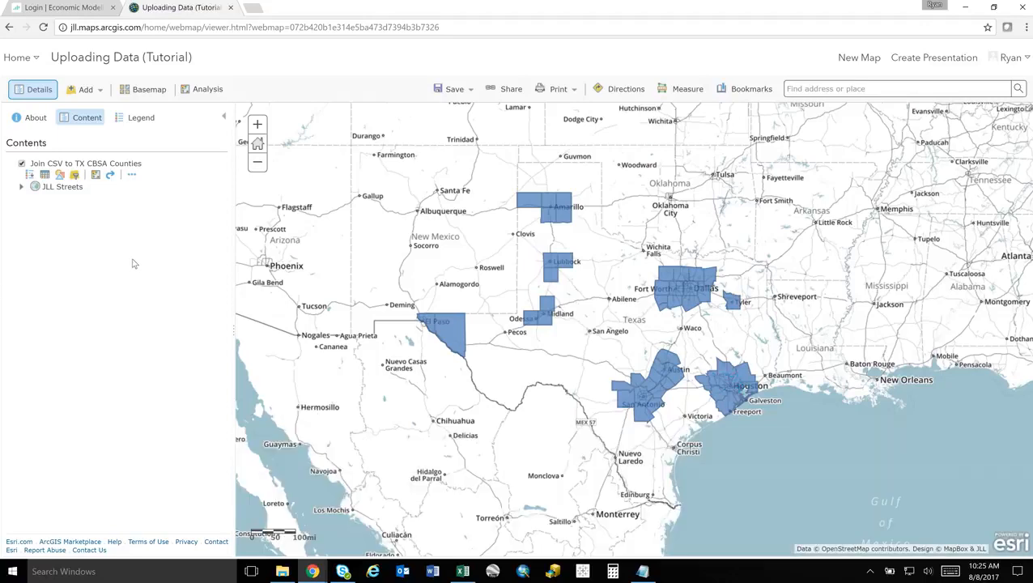
# Step: Open TX_CBSA_Couties_AllYears_txt.txt from the Tutorials folder in Notepad and examine its 2017 columns in Japanese, Russian and Chinese, then minimize both windows
pyautogui.click(282, 571)
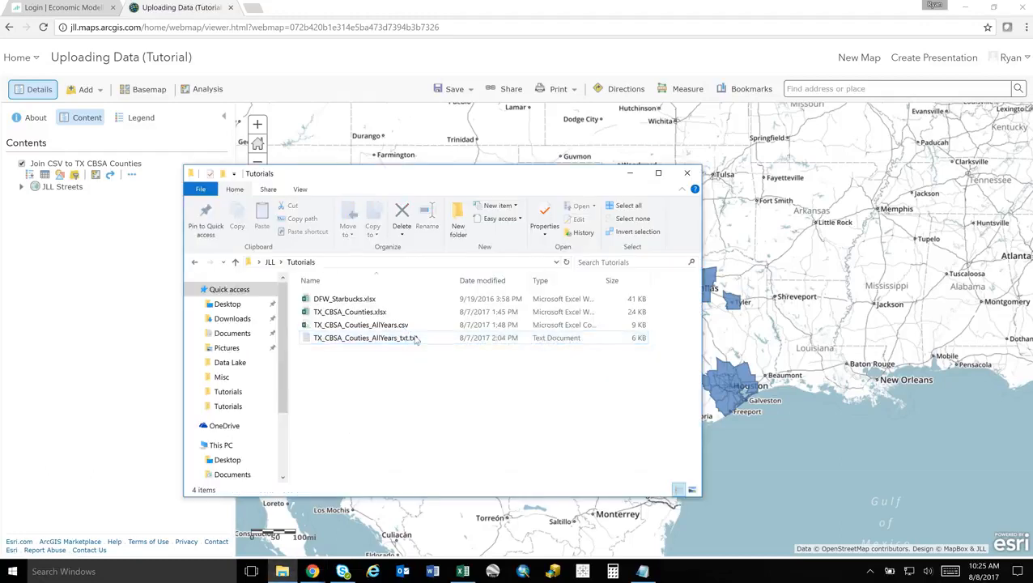
pyautogui.click(415, 341)
pyautogui.doubleClick(415, 338)
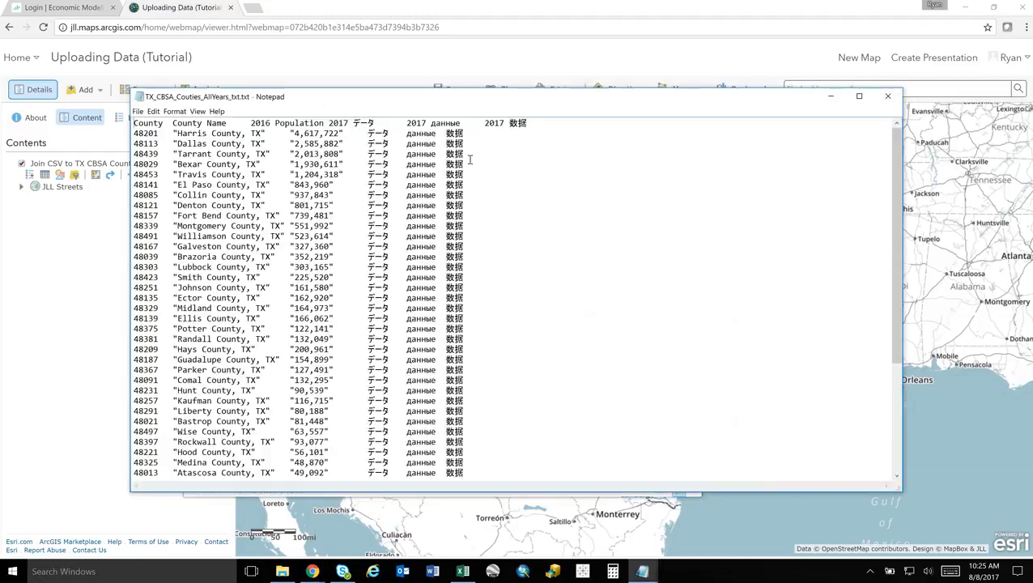
pyautogui.moveTo(387, 135)
pyautogui.mouseDown()
pyautogui.moveTo(493, 213)
pyautogui.moveTo(370, 124)
pyautogui.mouseUp()
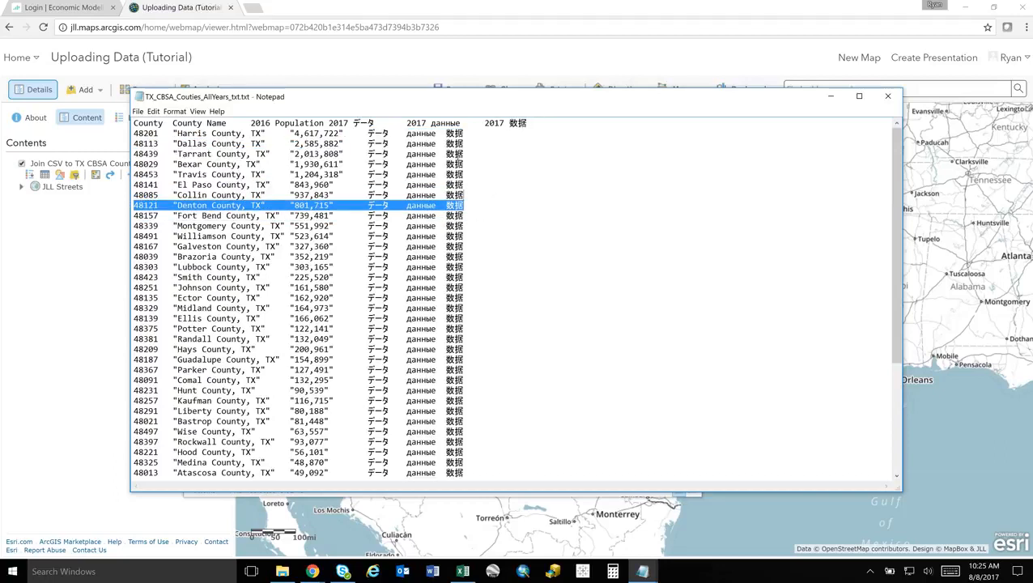
pyautogui.click(151, 124)
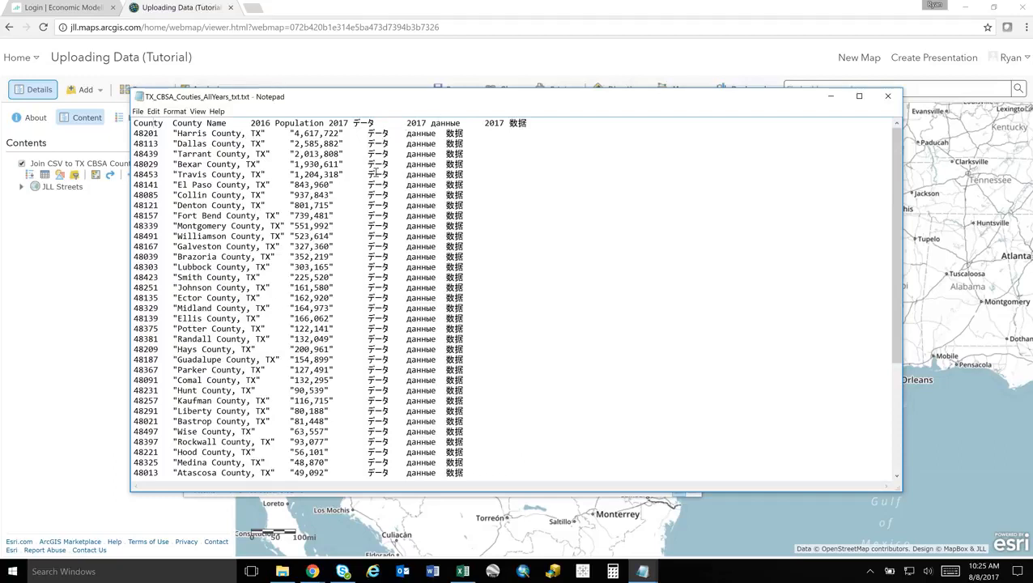
pyautogui.click(833, 100)
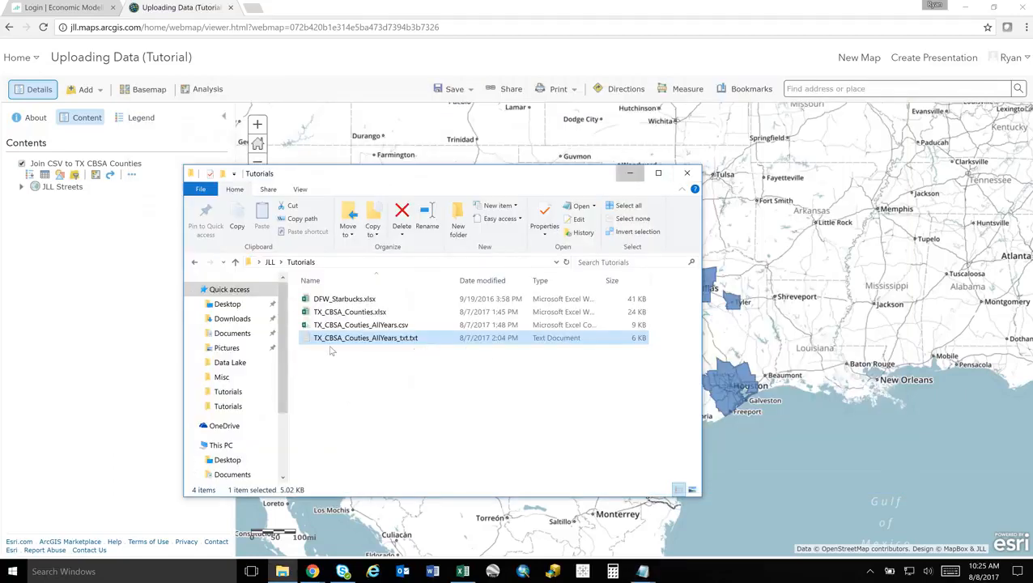
pyautogui.click(631, 174)
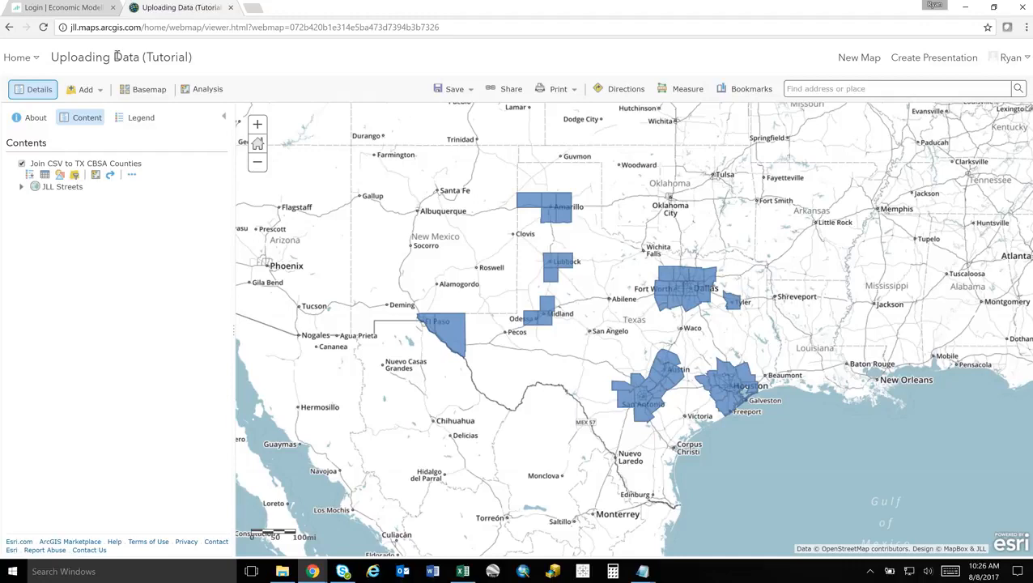
# Step: Import TX_CBSA_Couties_AllYears_txt.txt from the Tutorials folder into the map as a table without locating features
pyautogui.click(95, 92)
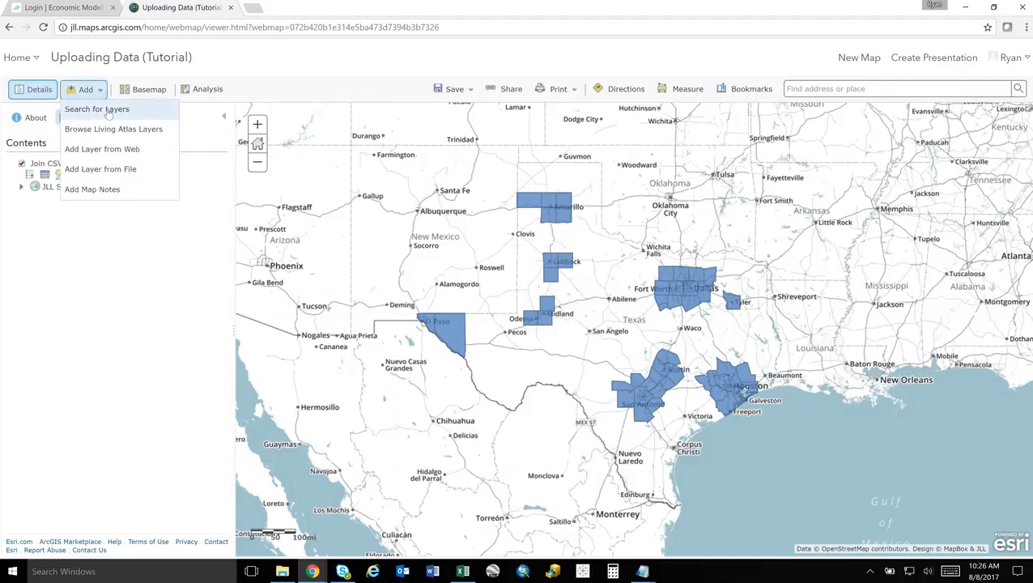
pyautogui.click(124, 171)
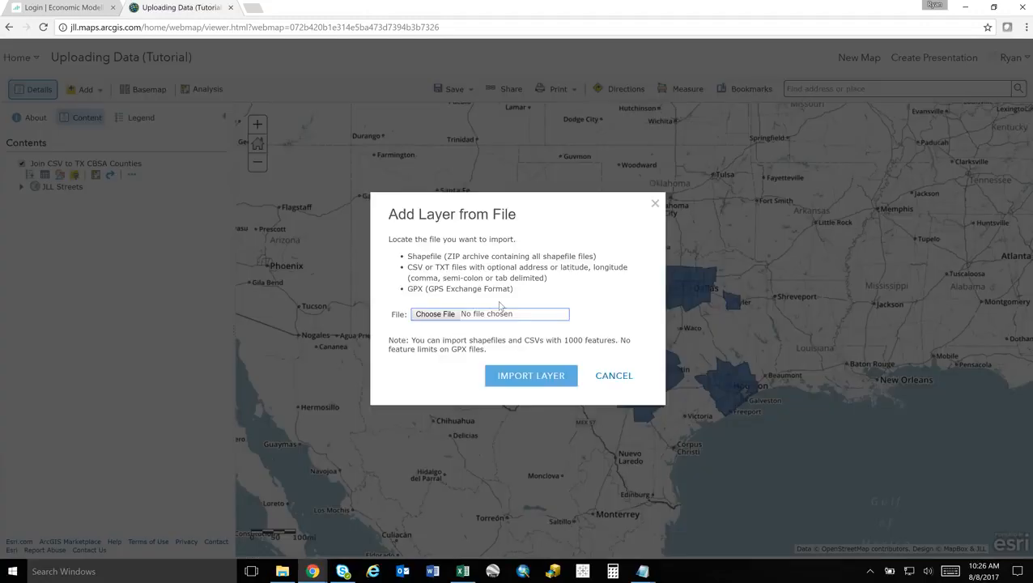
pyautogui.click(444, 320)
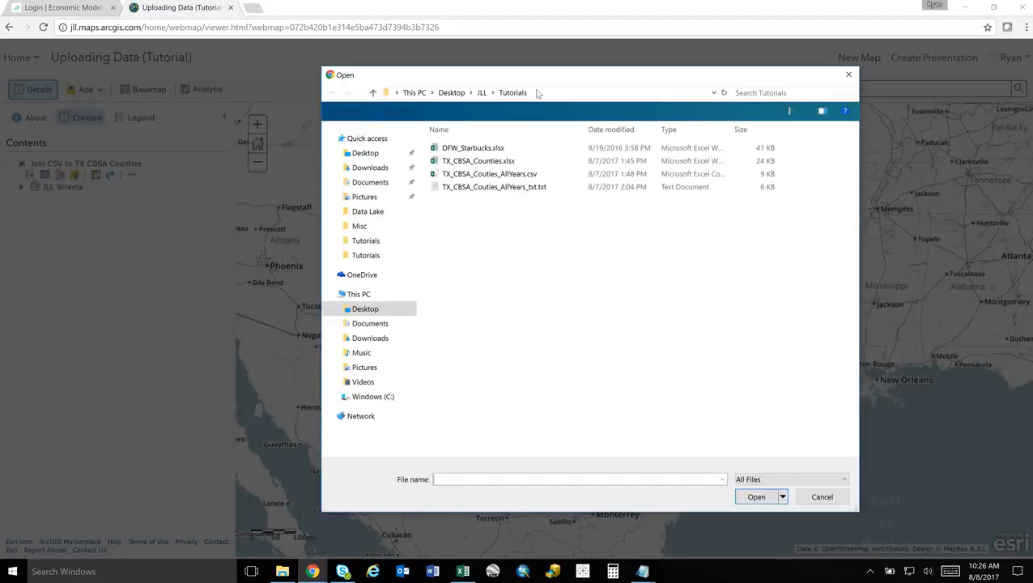
pyautogui.click(517, 187)
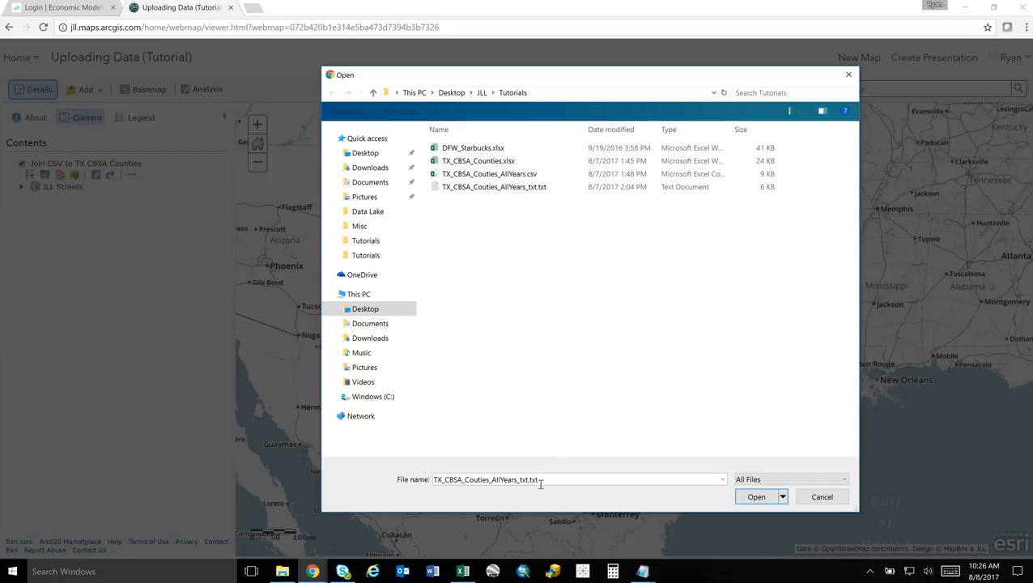
pyautogui.click(756, 497)
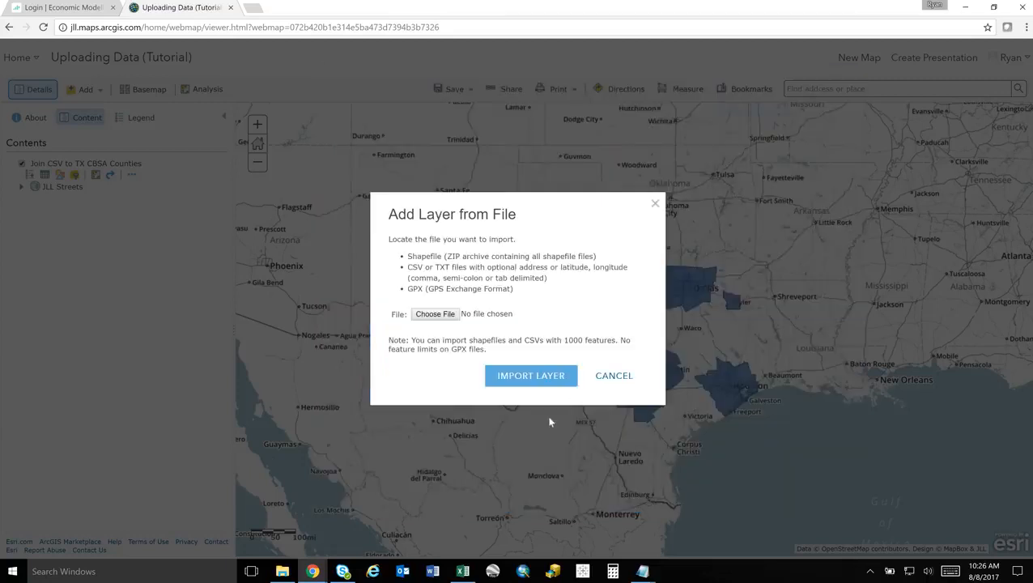
pyautogui.click(525, 405)
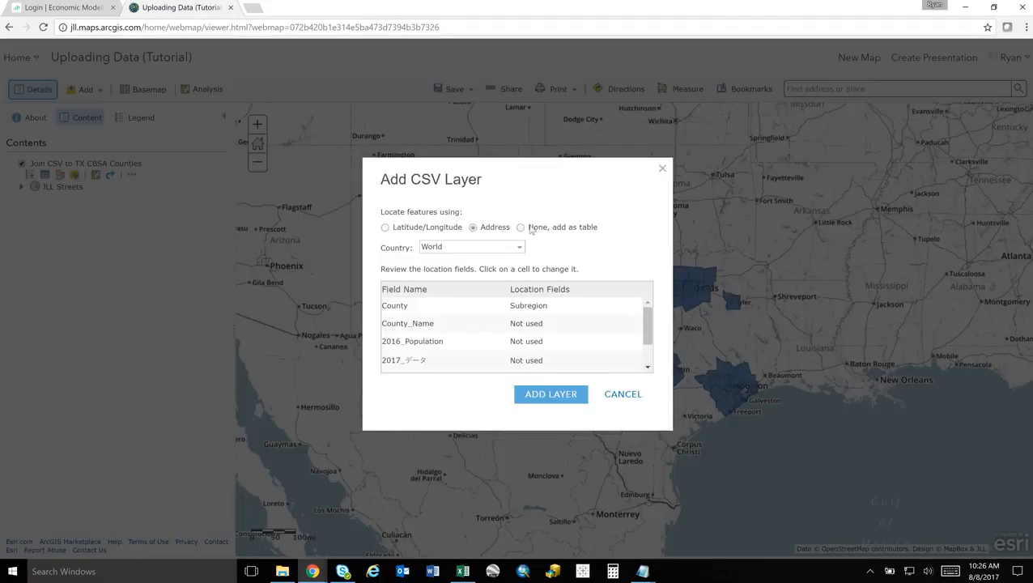
pyautogui.moveTo(531, 229); pyautogui.dragTo(522, 232)
pyautogui.click(521, 228)
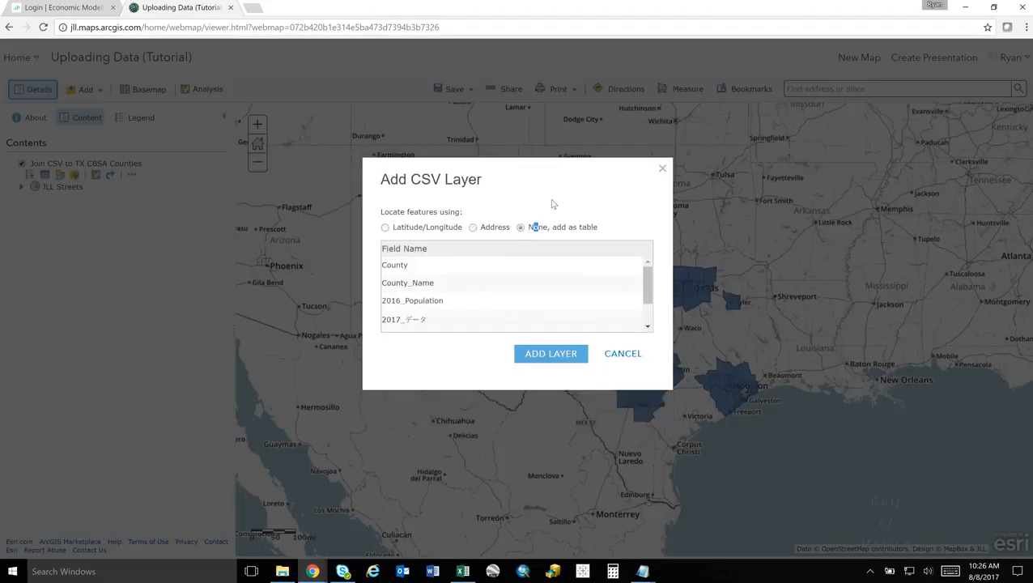
pyautogui.click(562, 362)
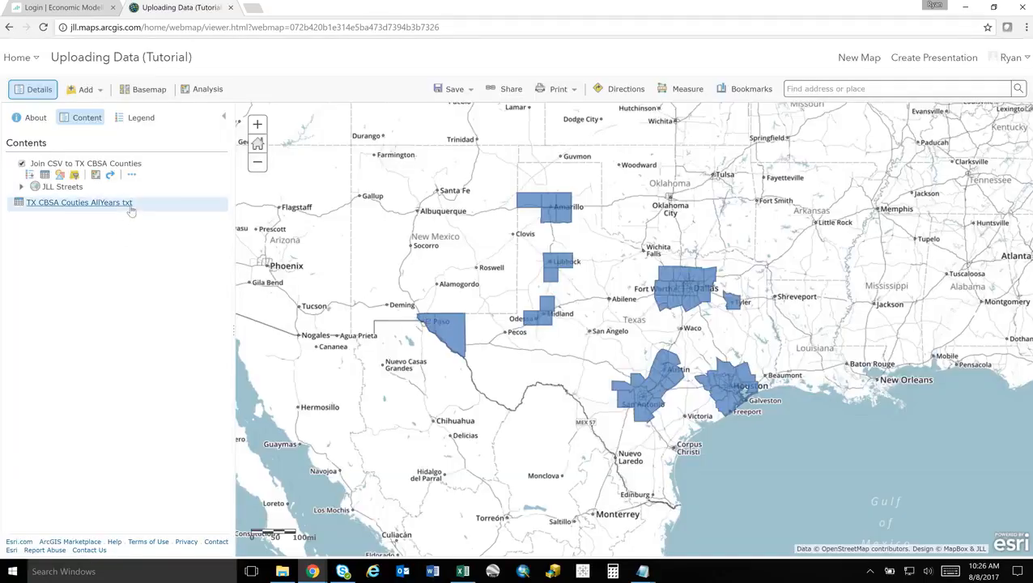
# Step: Check the foreign-character 2017 columns in the TX CBSA Couties AllYears txt table, then close the table
pyautogui.click(101, 209)
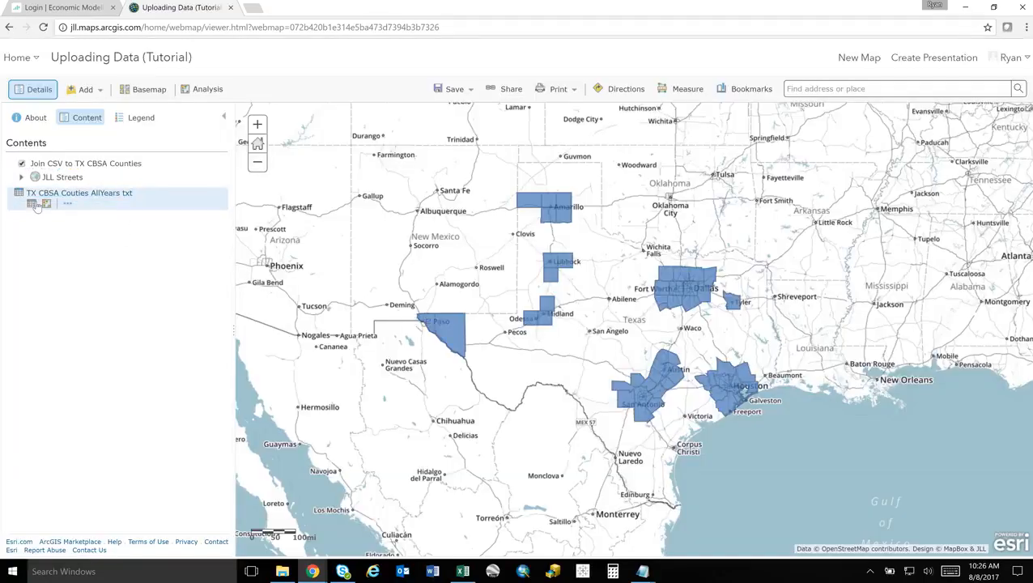
pyautogui.click(33, 204)
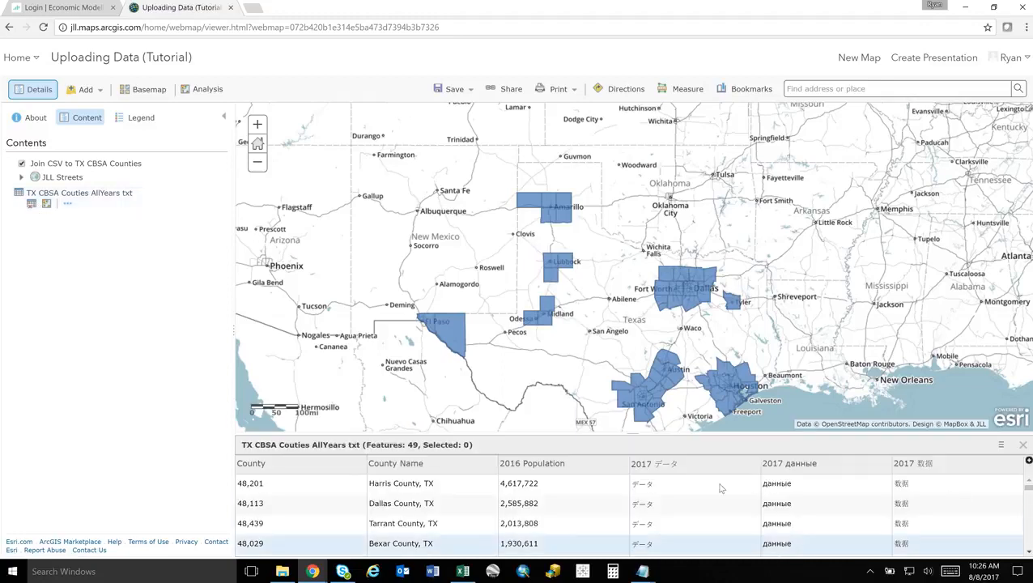
pyautogui.scroll(-1, 909, 498)
pyautogui.scroll(-8, 923, 502)
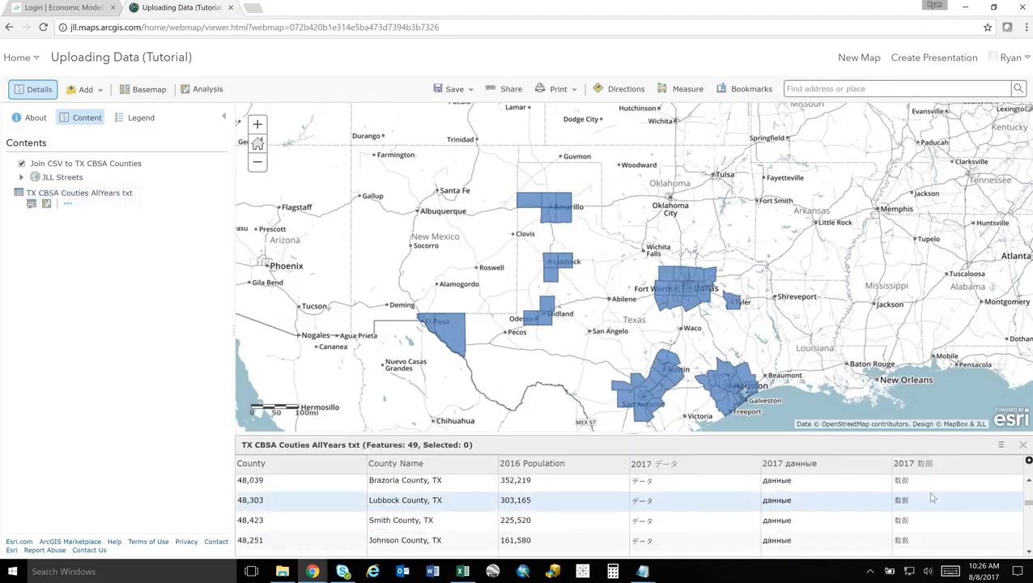
pyautogui.scroll(9, 940, 520)
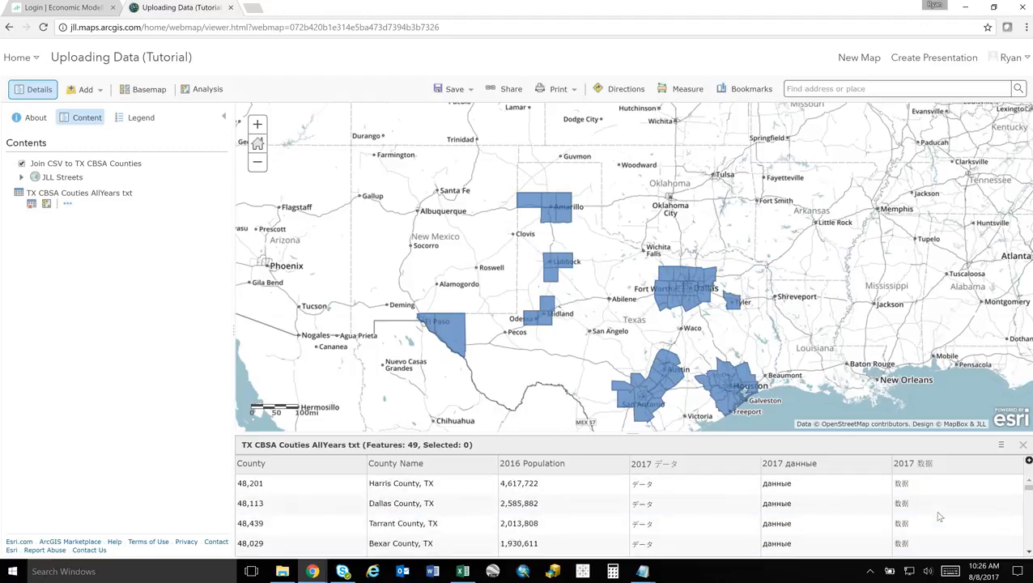
pyautogui.click(1025, 444)
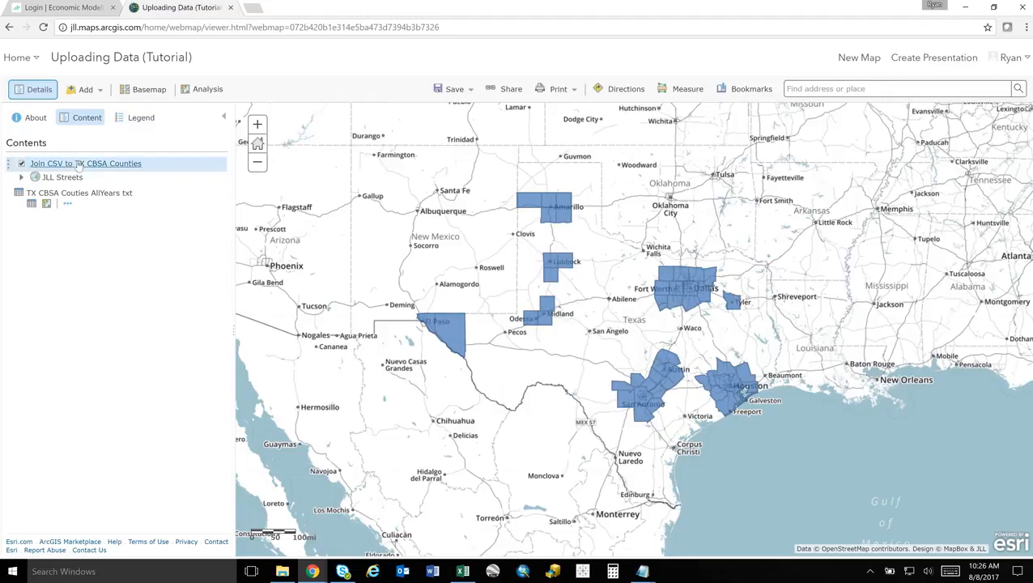
# Step: Set up a Join Features analysis on Join CSV to TX CBSA Counties, matching target field f1 to the County field of TX_CBSA_Couties_AllYears_txt
pyautogui.moveTo(78, 166)
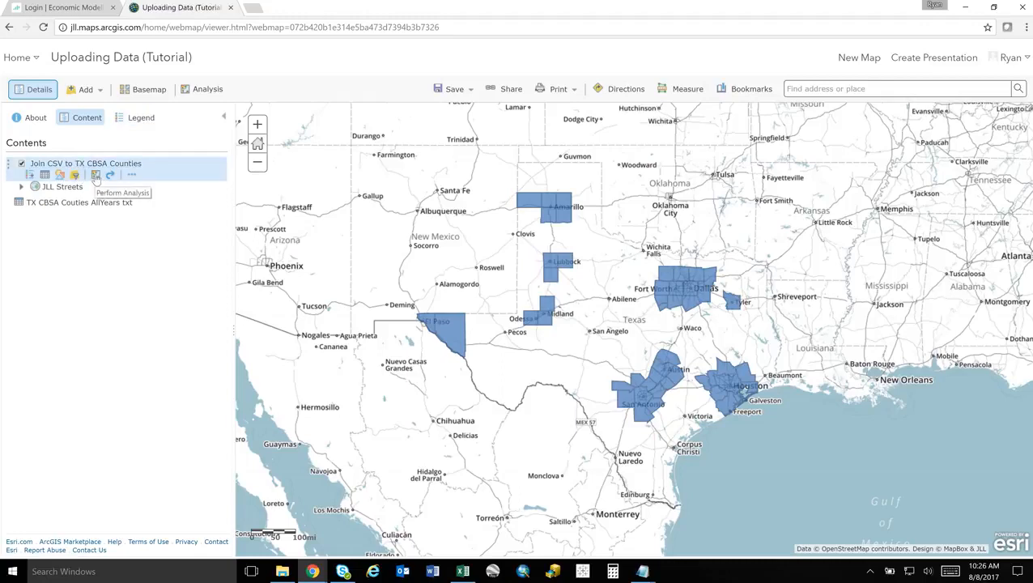
pyautogui.click(95, 176)
pyautogui.click(68, 134)
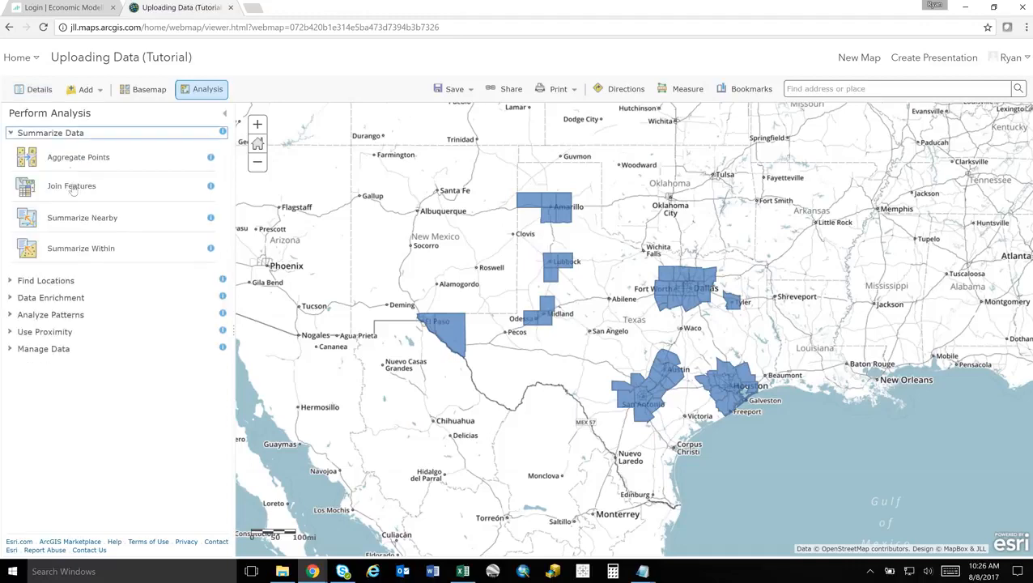
pyautogui.click(72, 187)
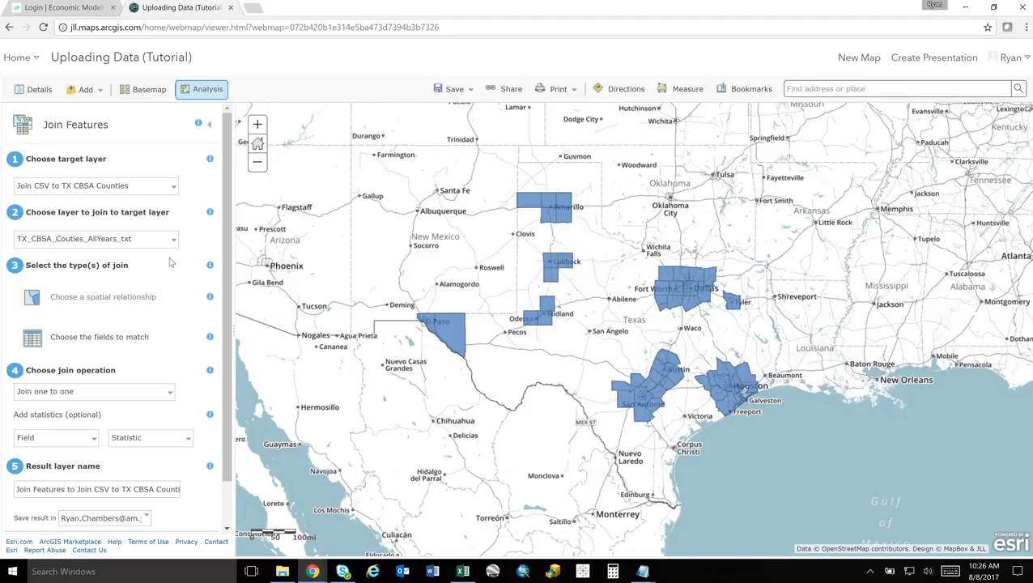
pyautogui.scroll(-2, 170, 262)
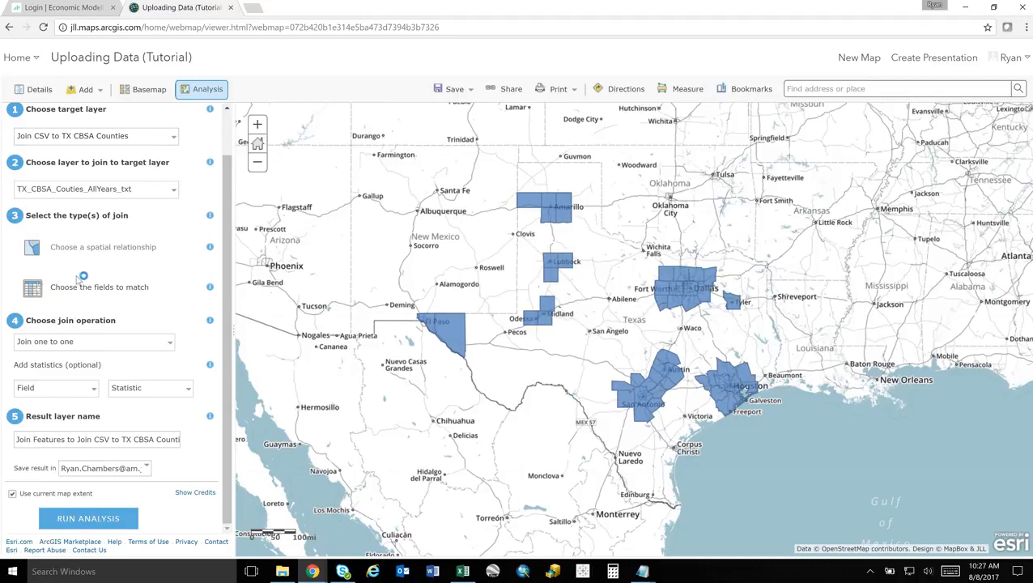
pyautogui.click(33, 290)
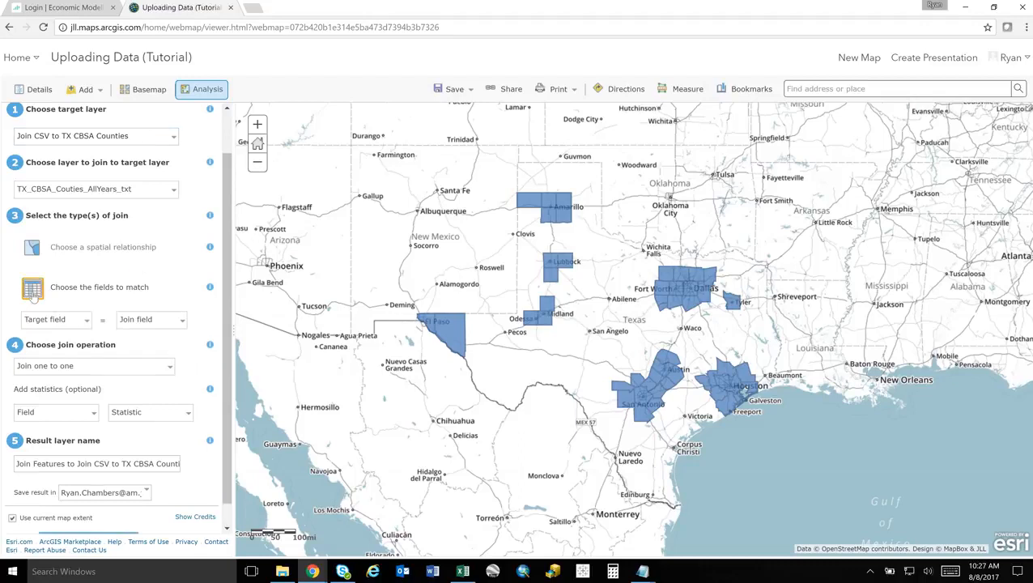
pyautogui.click(72, 296)
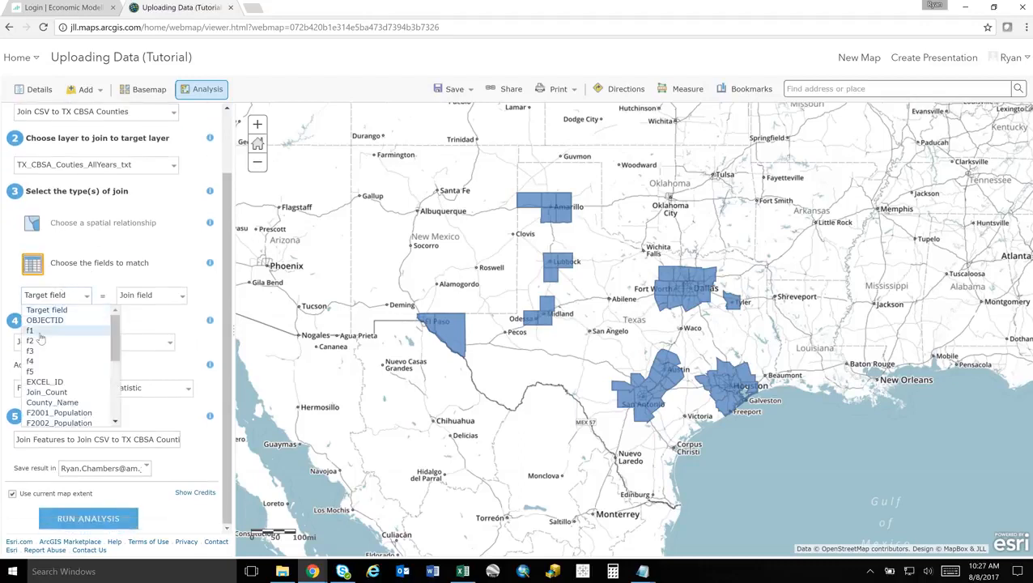
pyautogui.click(33, 331)
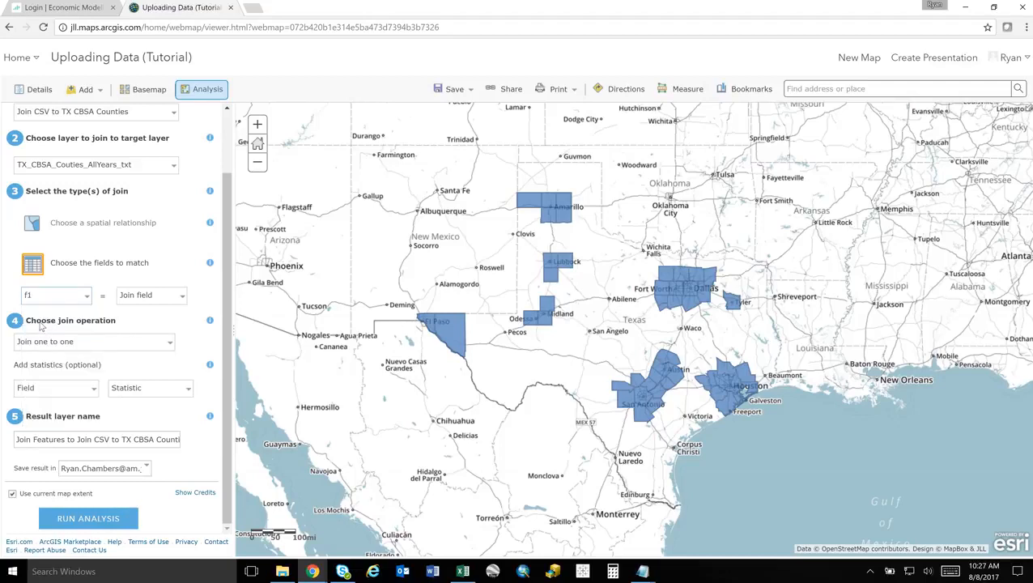
pyautogui.click(162, 297)
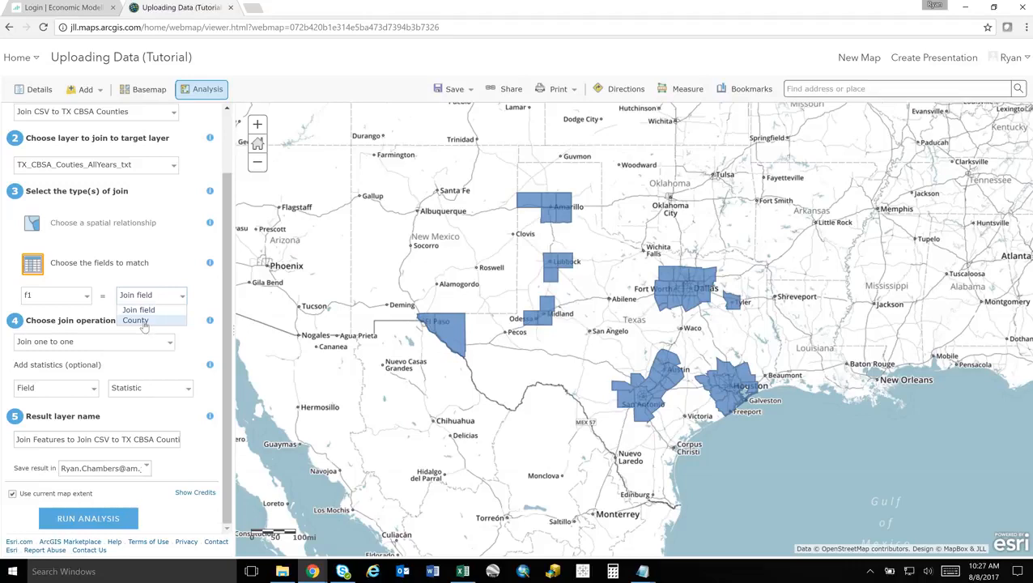
pyautogui.click(143, 322)
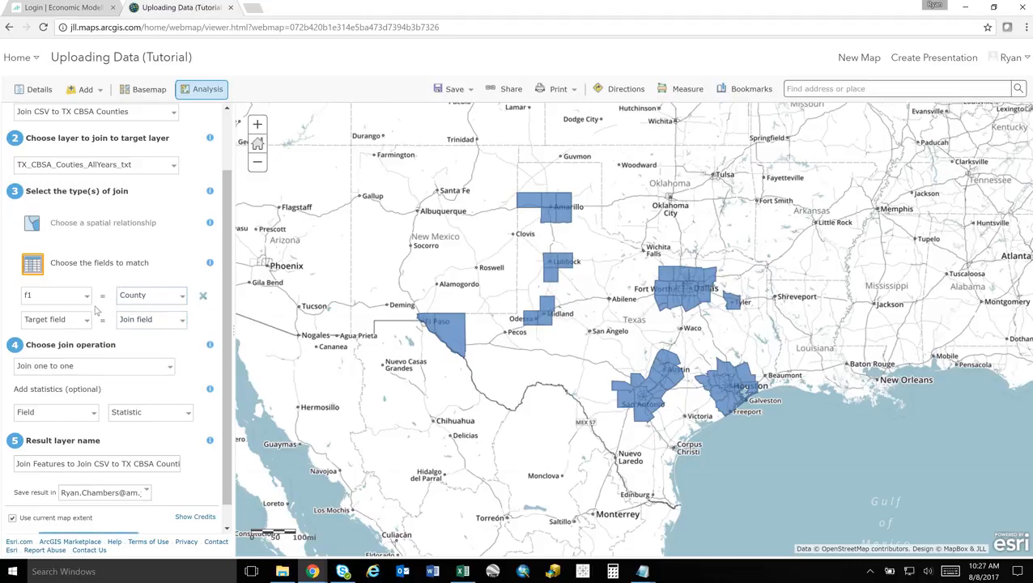
# Step: Name the result layer "Join Txt to Join CSV to TX CBSA Counties" and run the join analysis
pyautogui.scroll(-1, 99, 324)
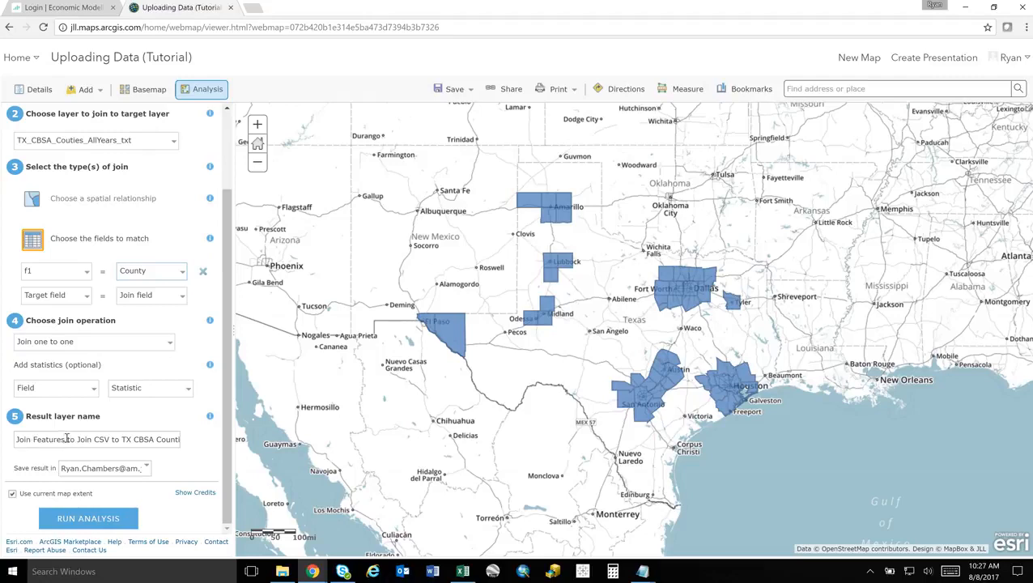
pyautogui.click(95, 441)
pyautogui.press('Left')
pyautogui.press('Left')
pyautogui.press('Left')
pyautogui.press('Left')
pyautogui.press('Left')
pyautogui.press('Left')
pyautogui.press('Left')
pyautogui.press('Left')
pyautogui.press('Left')
pyautogui.press('BackSpace')
pyautogui.press('BackSpace')
pyautogui.press('BackSpace')
pyautogui.press('BackSpace')
pyautogui.press('BackSpace')
pyautogui.press('BackSpace')
pyautogui.press('BackSpace')
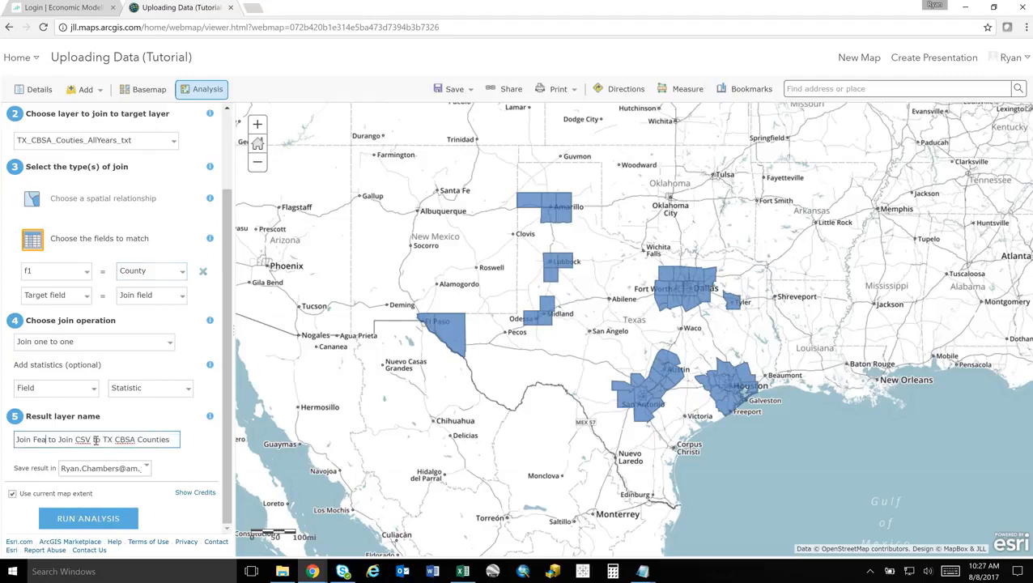
pyautogui.press('BackSpace')
pyautogui.write('Txt')
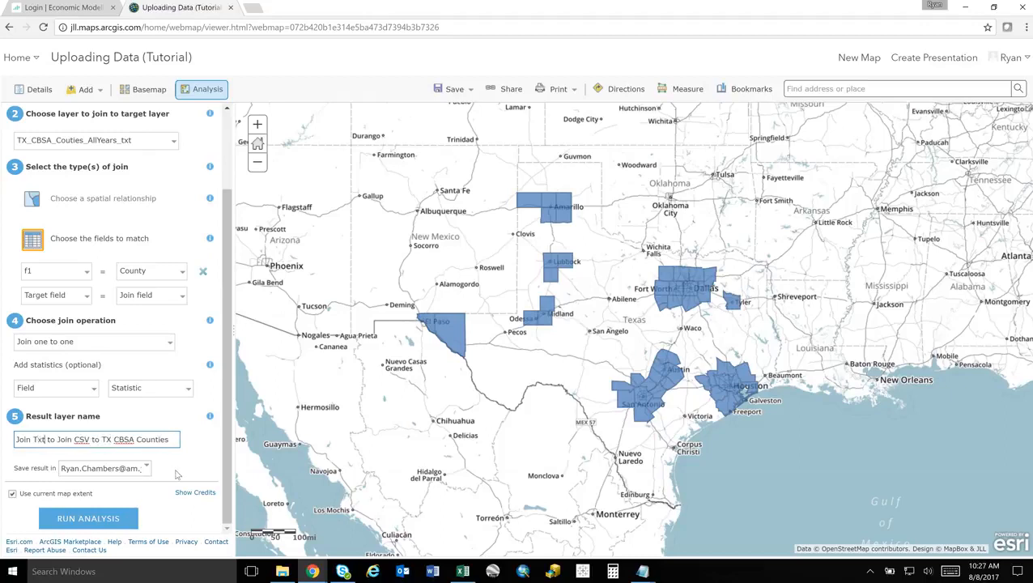
pyautogui.click(93, 520)
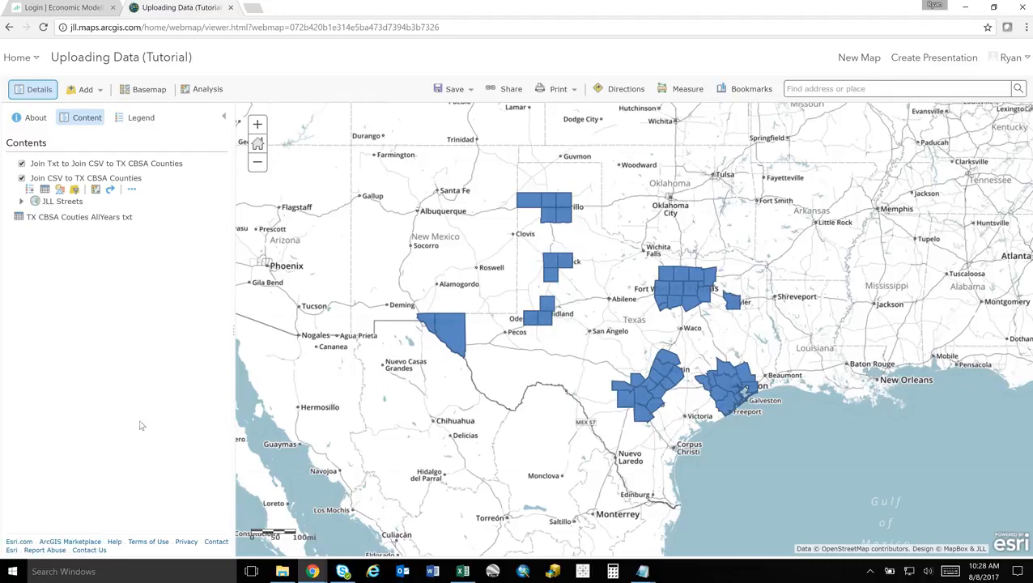
# Step: Remove the Join CSV to TX CBSA Counties layer from the map
pyautogui.click(132, 191)
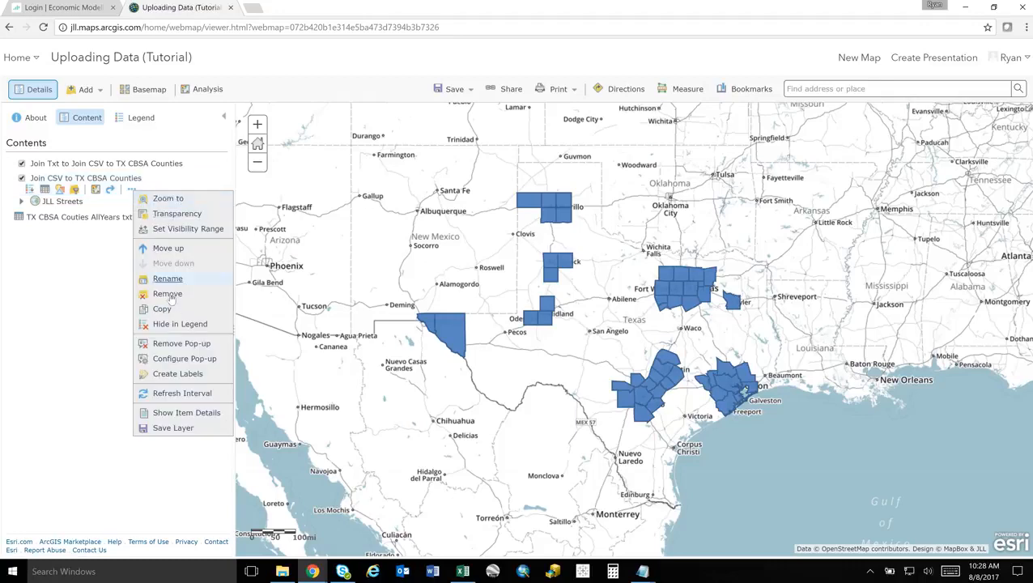
pyautogui.click(169, 295)
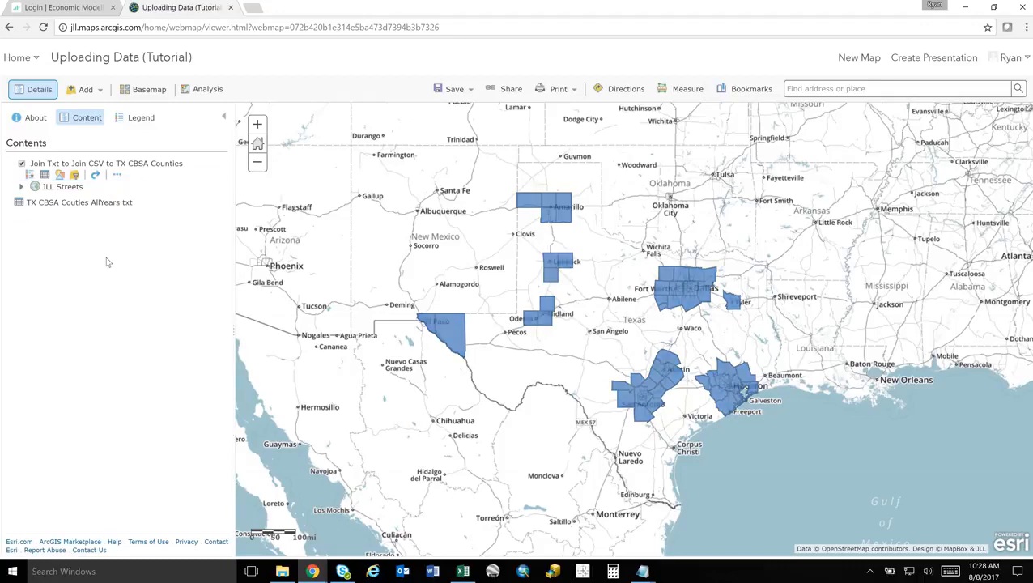
# Step: Examine the joined population and foreign-character 2017 columns in the Join Txt to Join CSV to TX CBSA Counties table, then close it
pyautogui.click(44, 175)
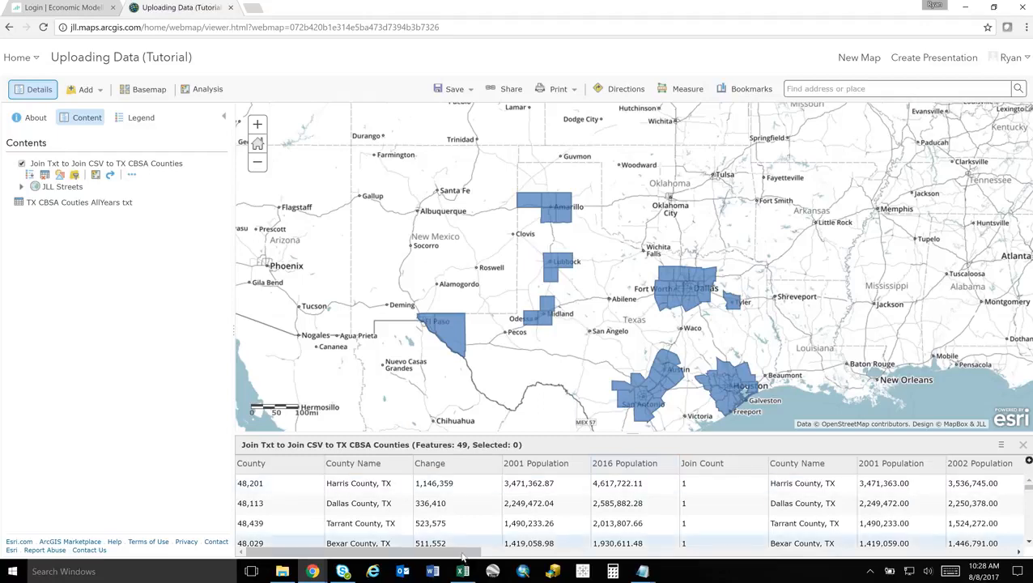
pyautogui.moveTo(474, 554); pyautogui.dragTo(604, 555)
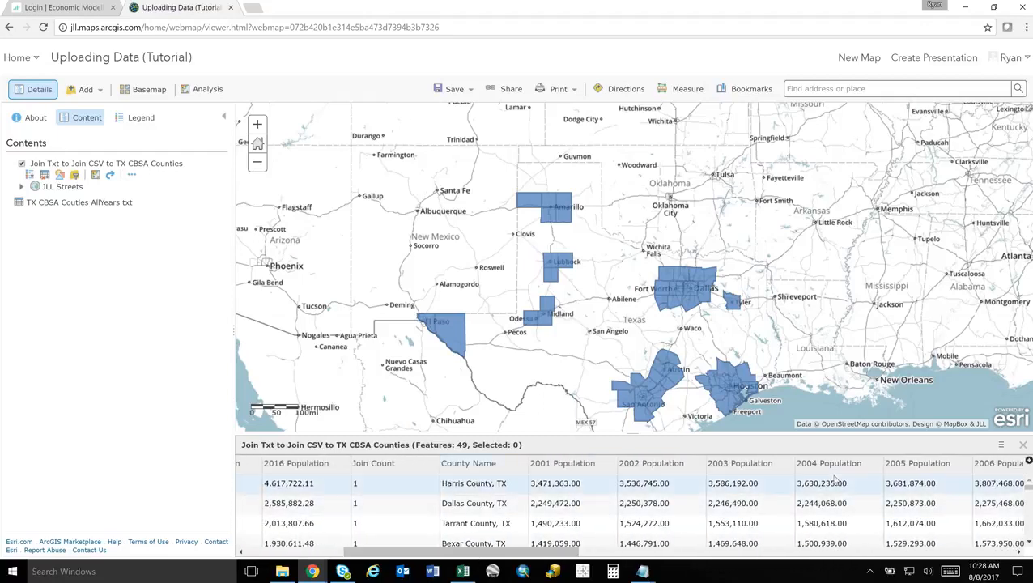
pyautogui.moveTo(551, 557); pyautogui.dragTo(1020, 550)
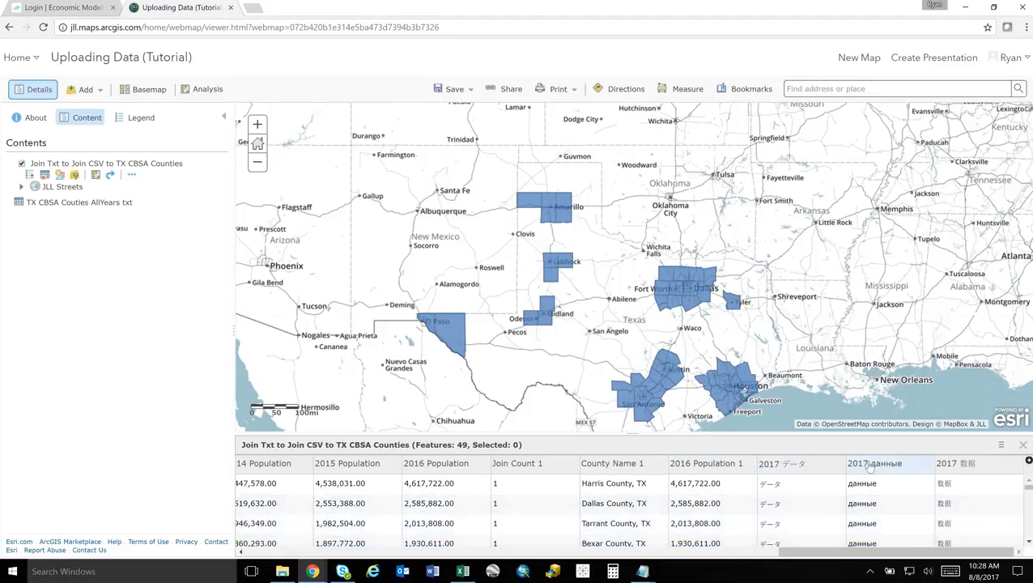
pyautogui.scroll(-5, 884, 521)
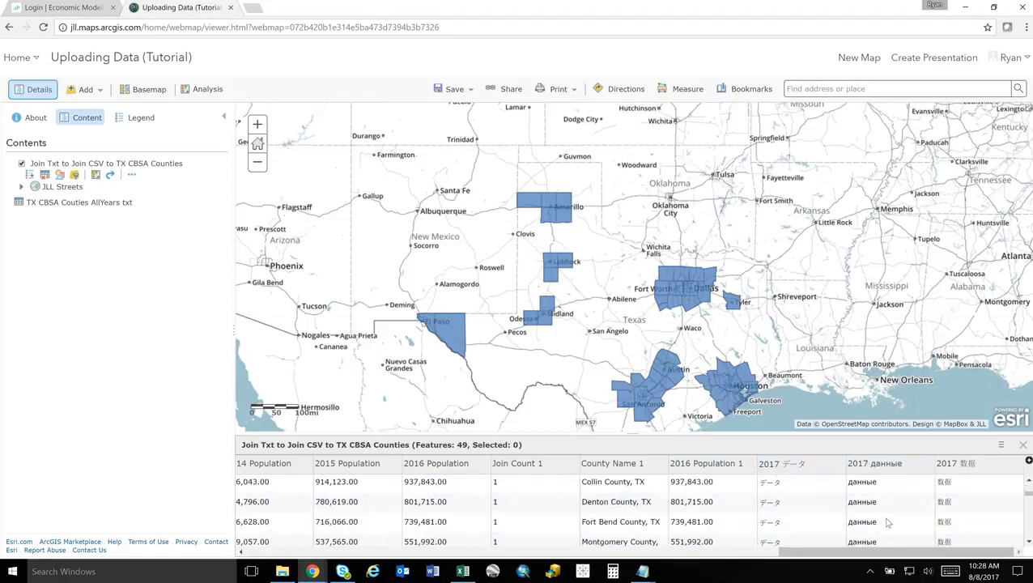
pyautogui.scroll(5, 884, 520)
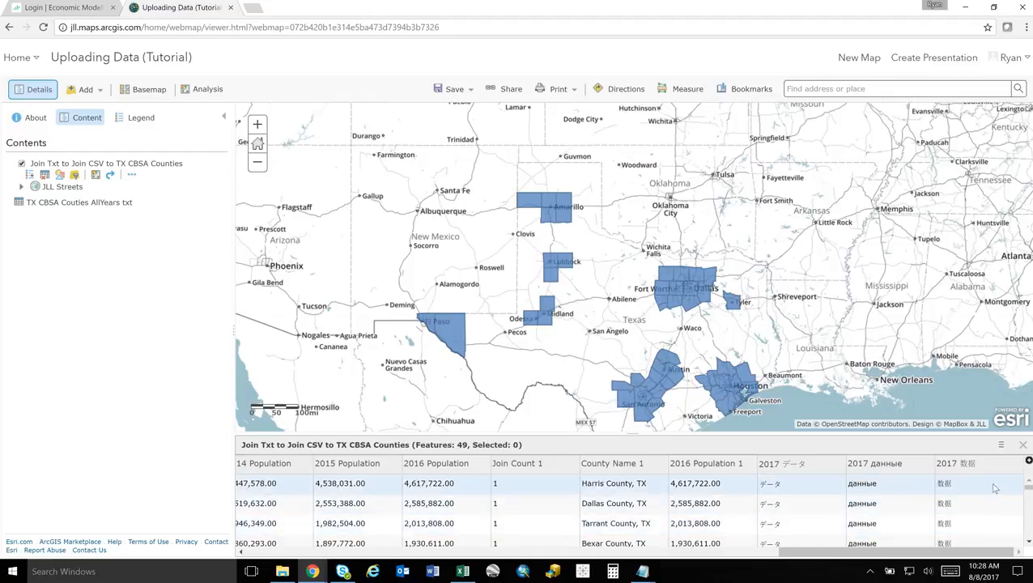
pyautogui.scroll(-10, 970, 512)
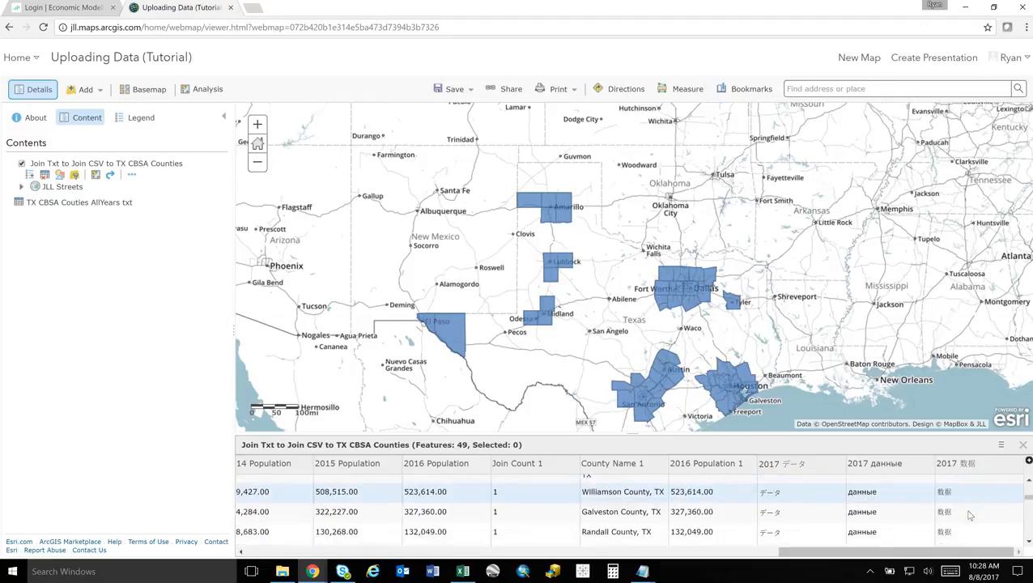
pyautogui.scroll(10, 970, 516)
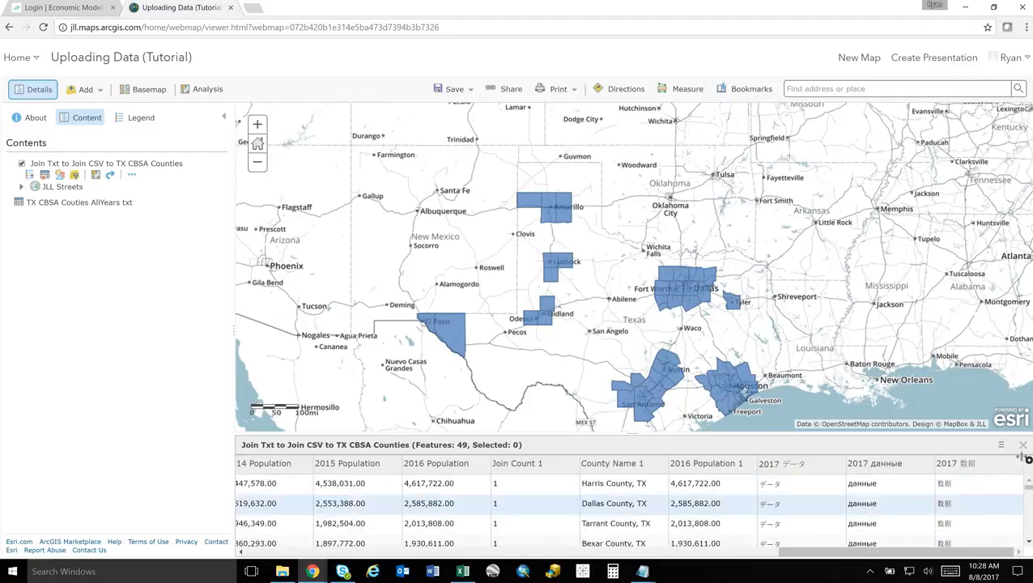
pyautogui.click(45, 175)
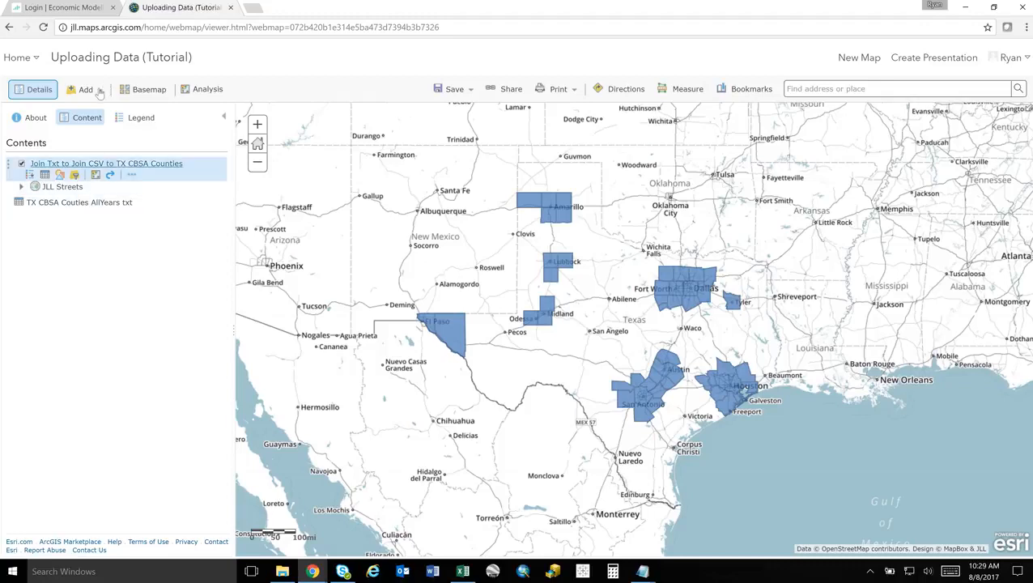
# Step: Save the Uploading Data (Tutorial) map and go to the My Content page
pyautogui.click(449, 92)
pyautogui.click(440, 108)
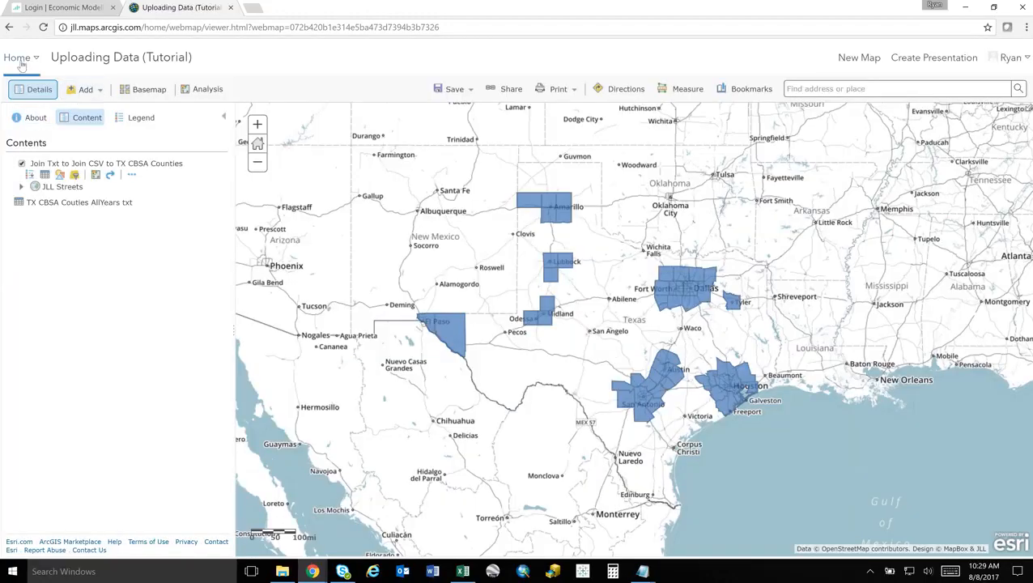
pyautogui.click(18, 58)
pyautogui.click(26, 180)
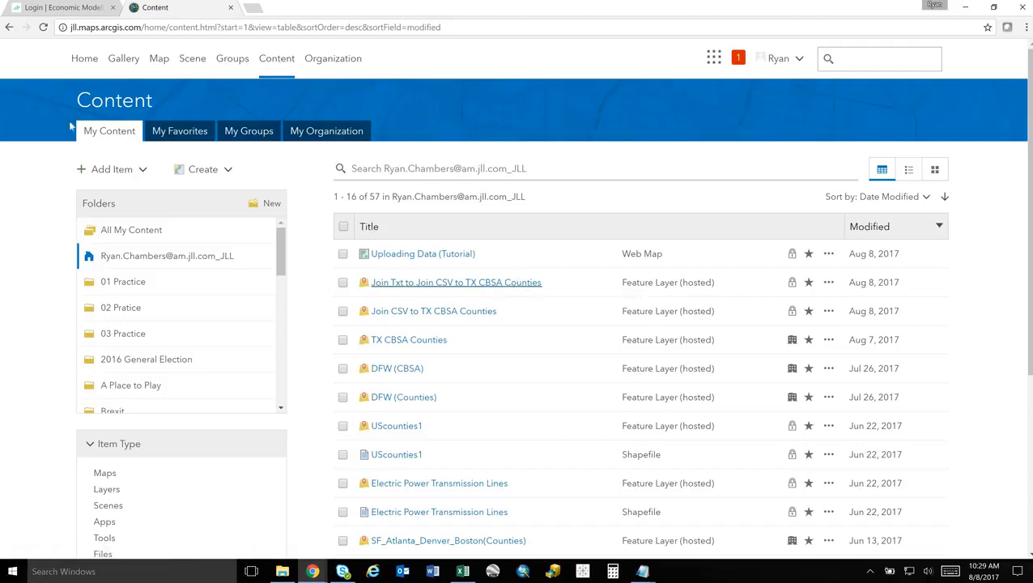
# Step: Start adding an item from the computer, choosing DFW_Starbucks.xlsx from the Tutorials folder
pyautogui.click(115, 171)
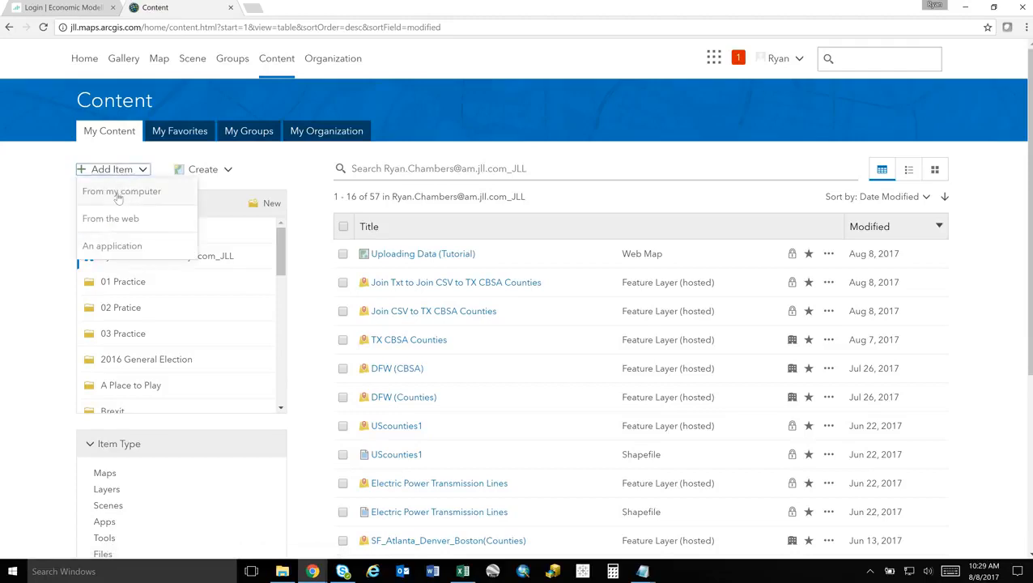
pyautogui.click(118, 192)
pyautogui.click(348, 243)
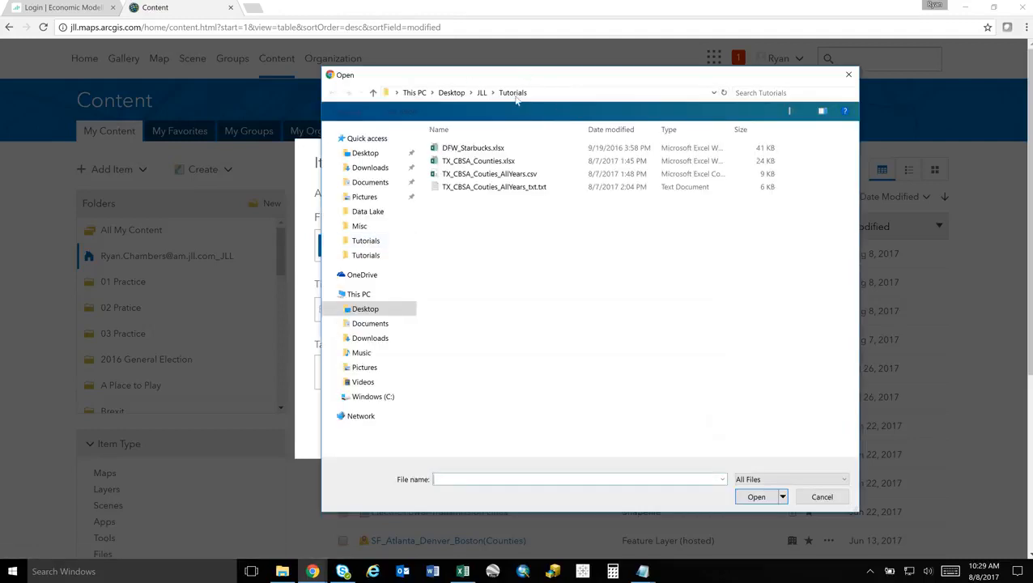
pyautogui.click(478, 152)
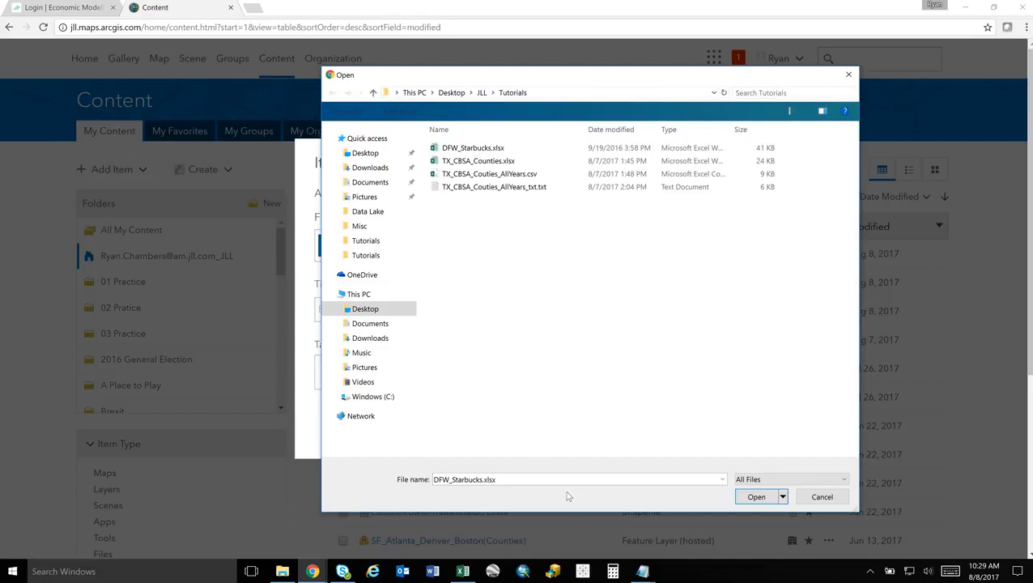
pyautogui.click(758, 497)
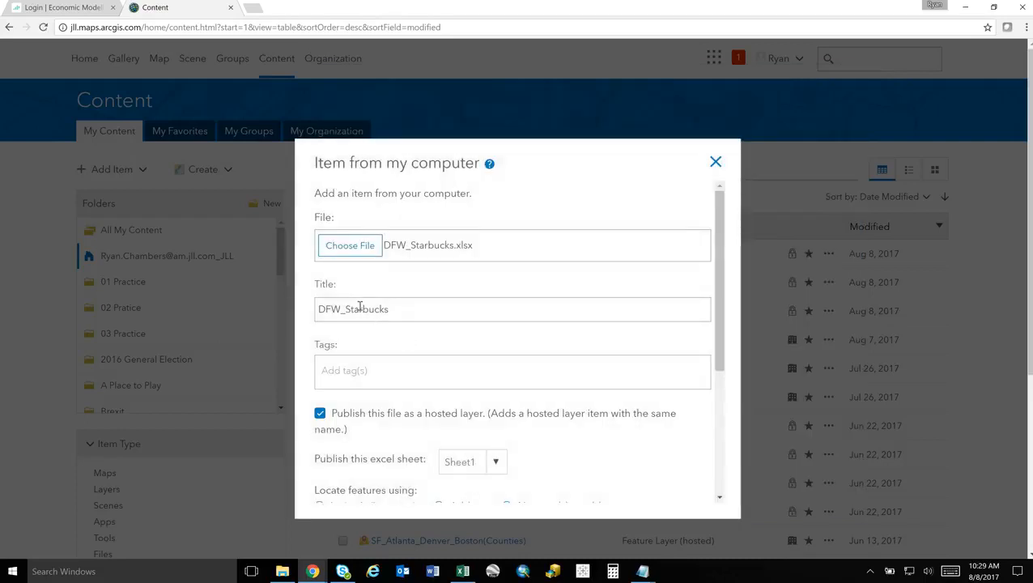
# Step: Change the item's title to "DFW Starbucks" and give it the tag "Tutorial"
pyautogui.click(348, 310)
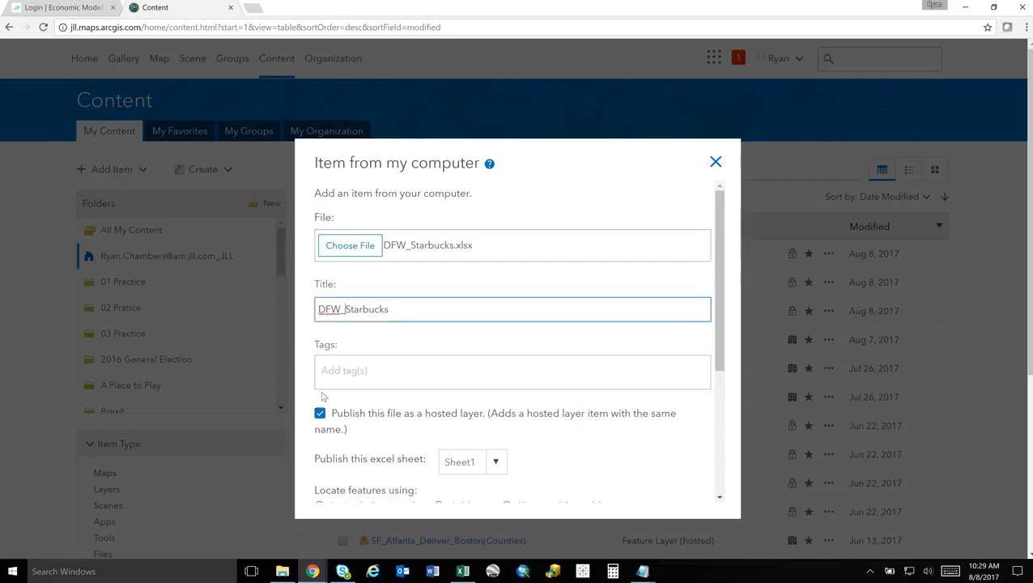
pyautogui.press('BackSpace')
pyautogui.click(332, 370)
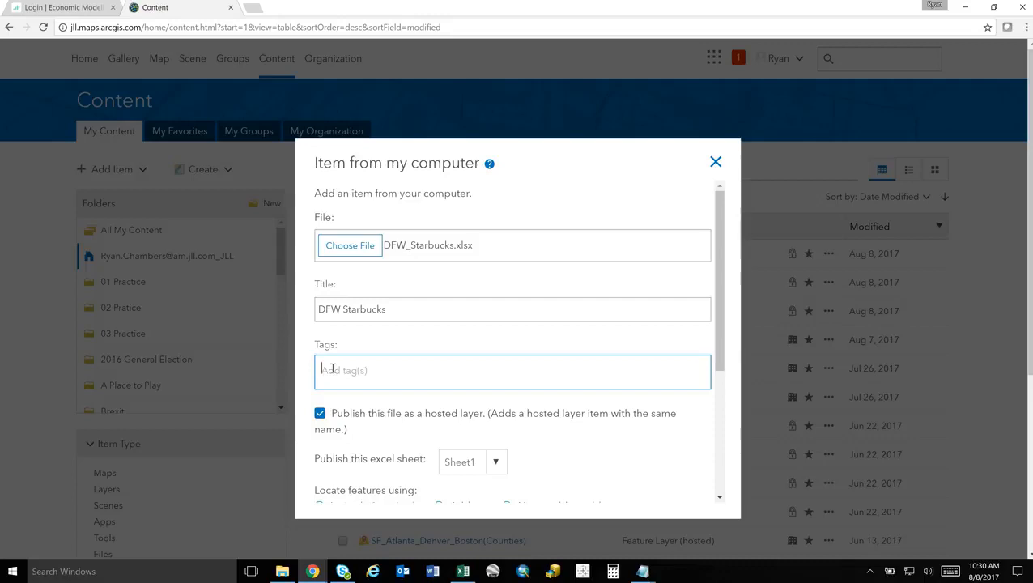
pyautogui.write('Tu')
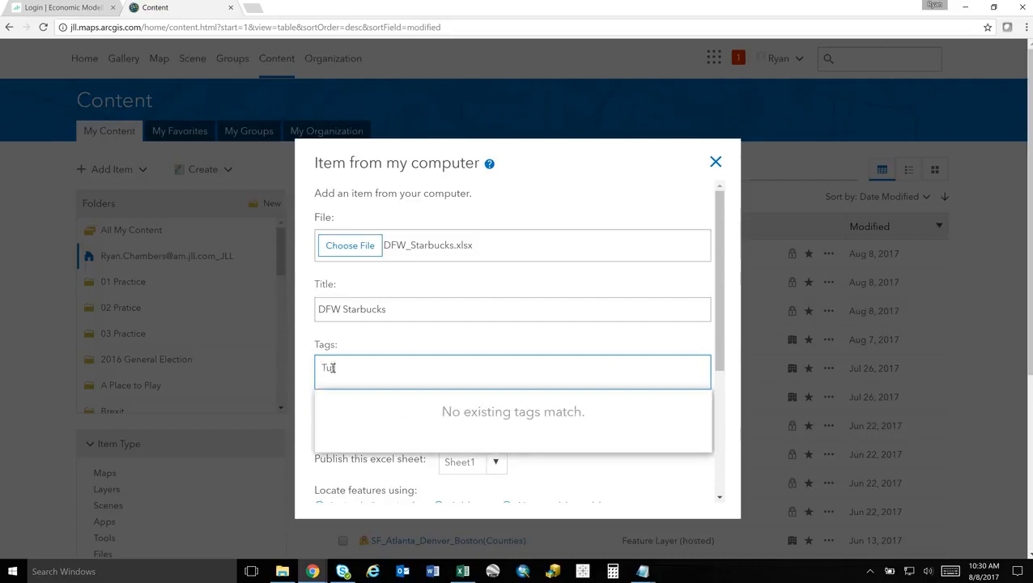
pyautogui.write('torial')
pyautogui.press('Return')
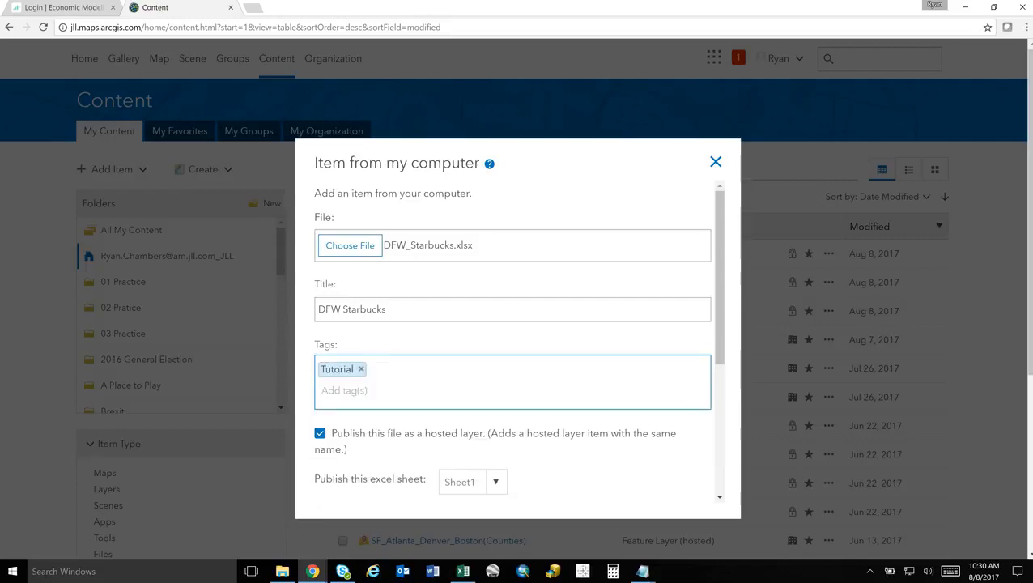
# Step: Locate the features using Latitude/Longitude and add the spreadsheet as a published hosted layer
pyautogui.scroll(-1, 591, 412)
pyautogui.scroll(-3, 591, 412)
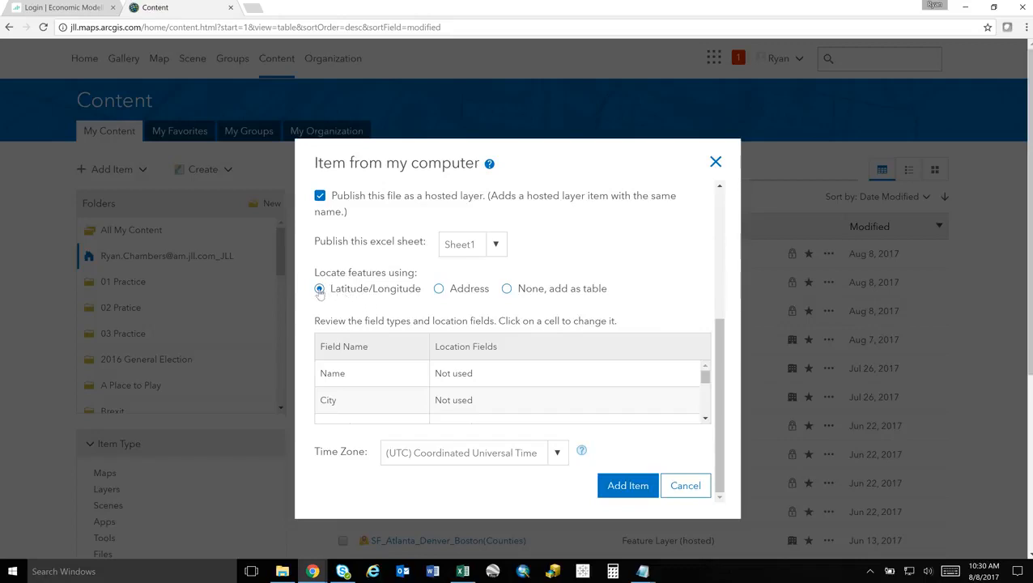
pyautogui.scroll(-1, 591, 401)
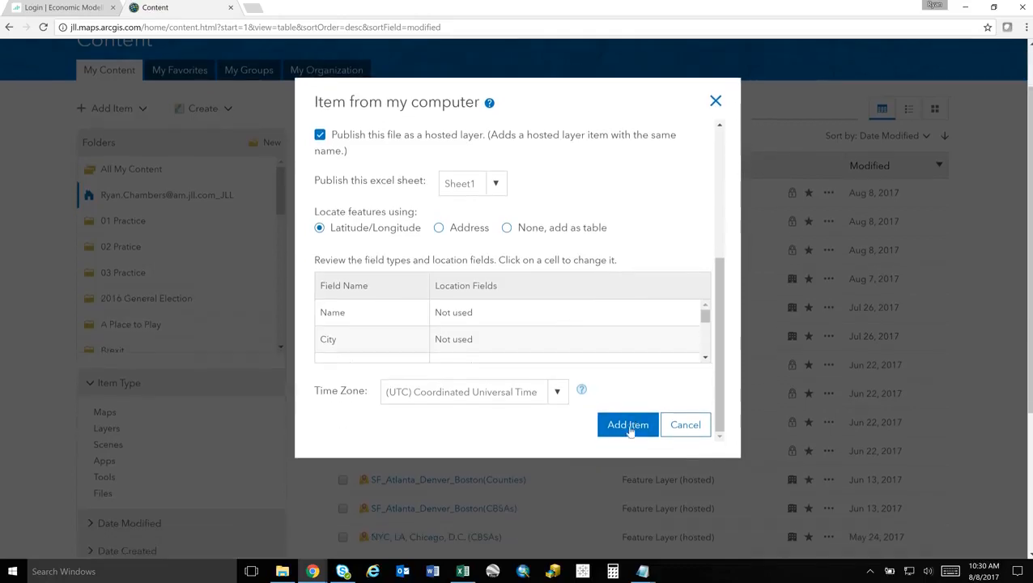
pyautogui.click(629, 429)
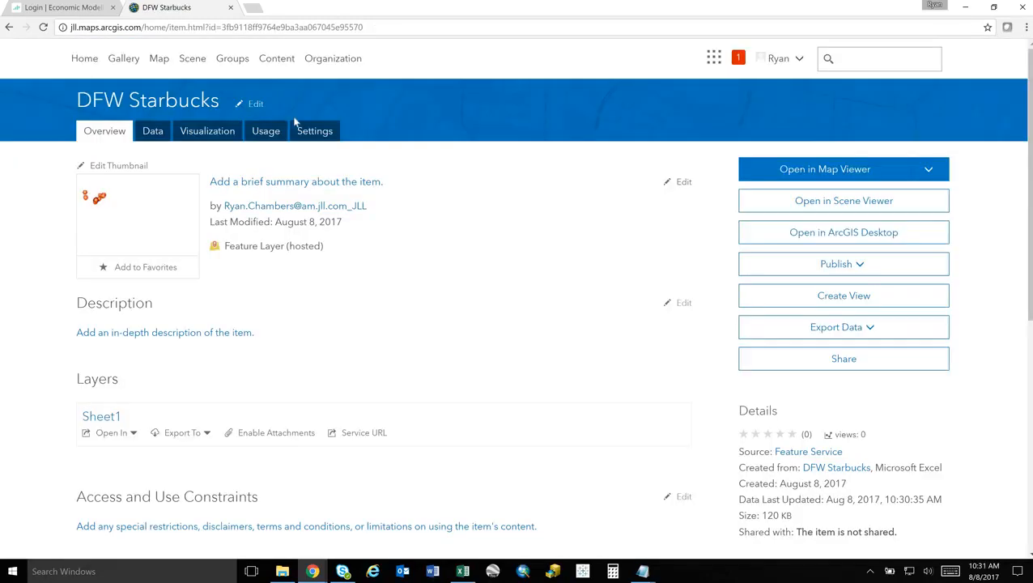
# Step: Return to the content list and open the Uploading Data (Tutorial) web map in the map viewer
pyautogui.click(277, 59)
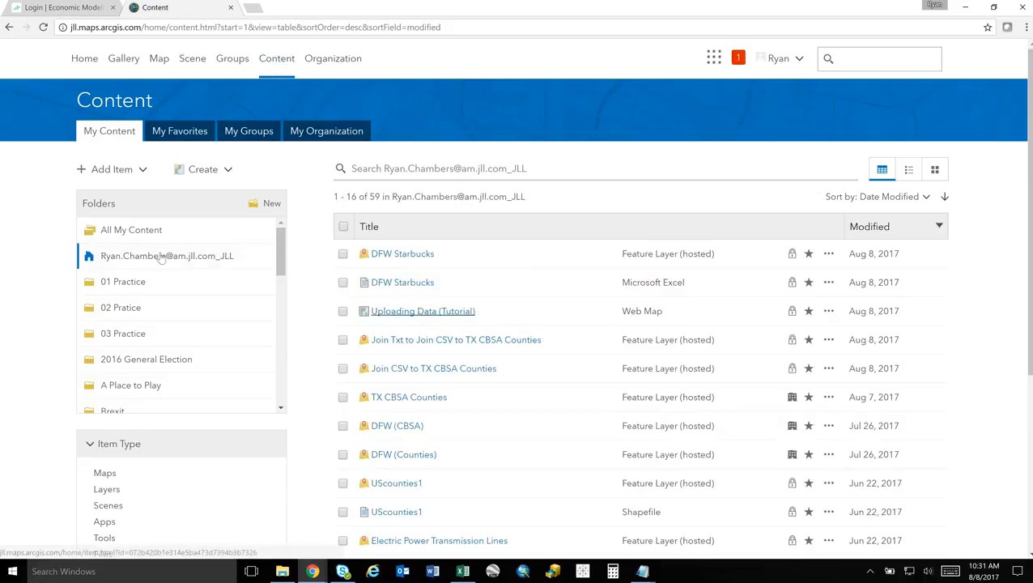
pyautogui.click(422, 315)
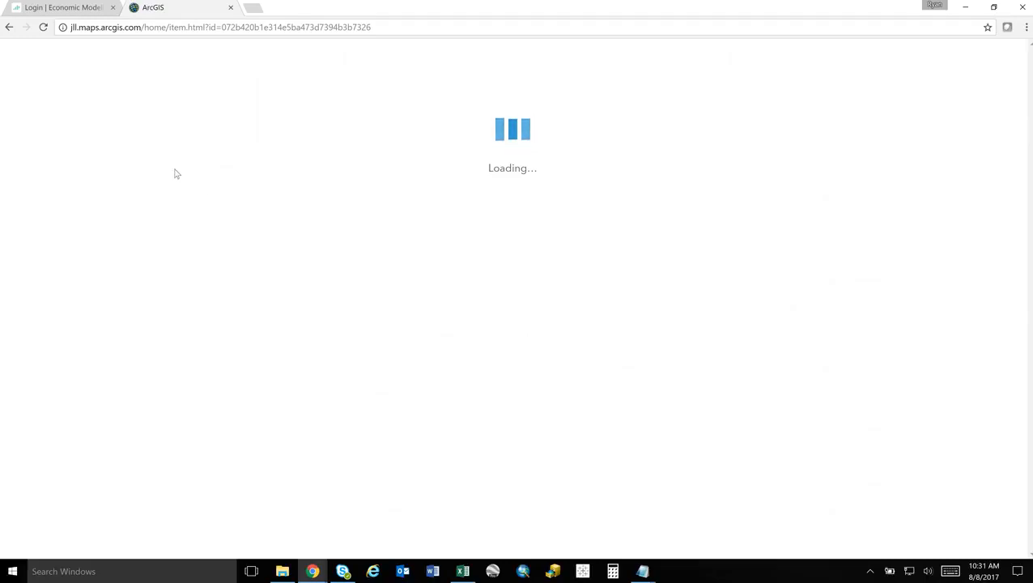
pyautogui.click(139, 224)
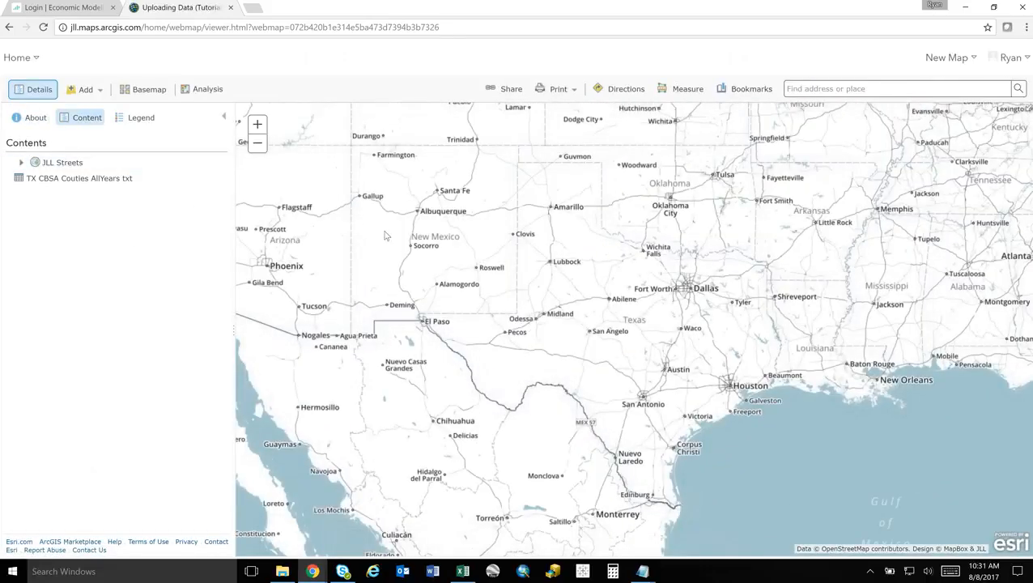
# Step: Search for layers within My Content using the term "DfW Starbucks"
pyautogui.click(86, 91)
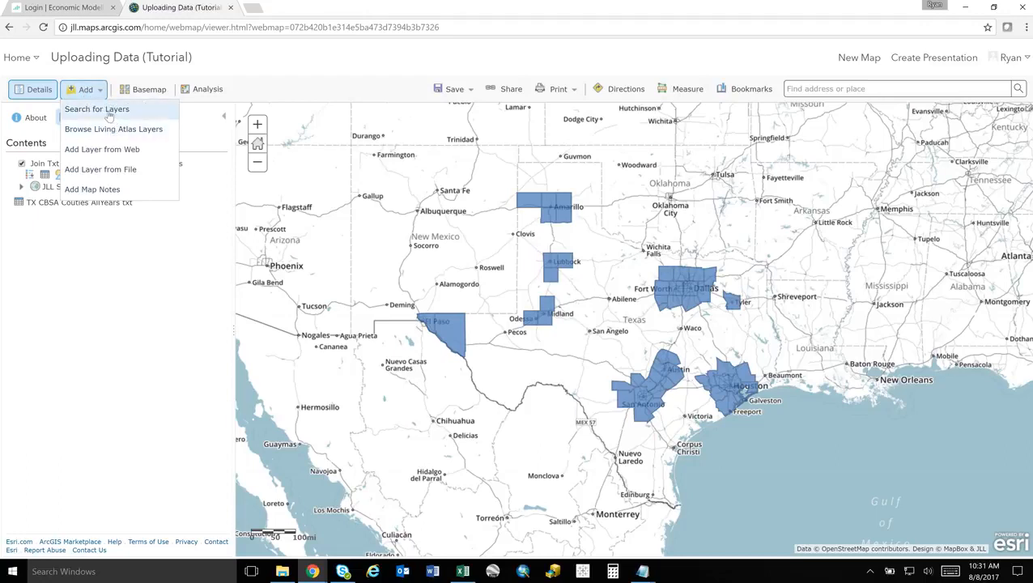
pyautogui.click(110, 115)
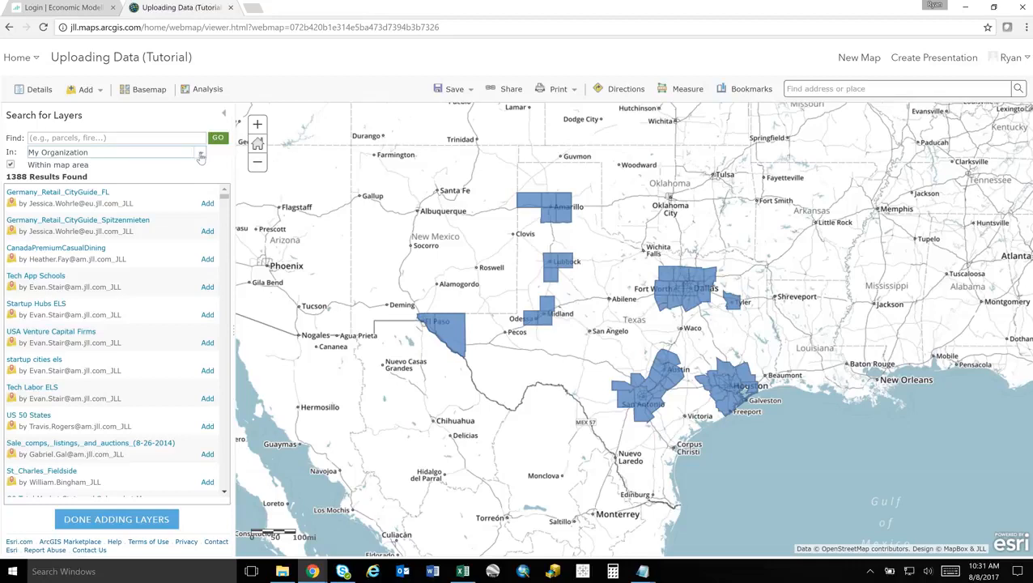
pyautogui.click(201, 158)
pyautogui.click(65, 237)
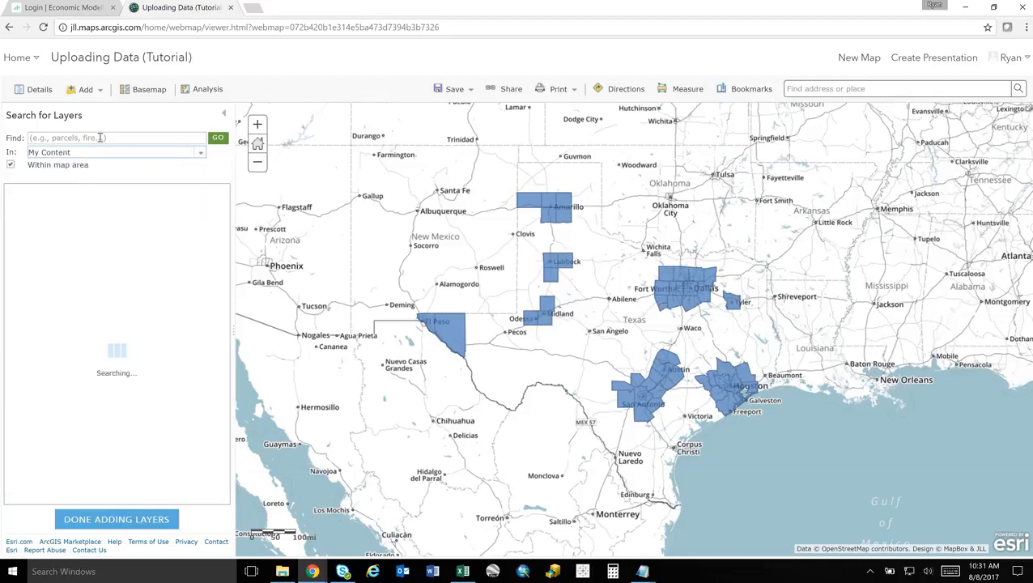
pyautogui.click(100, 137)
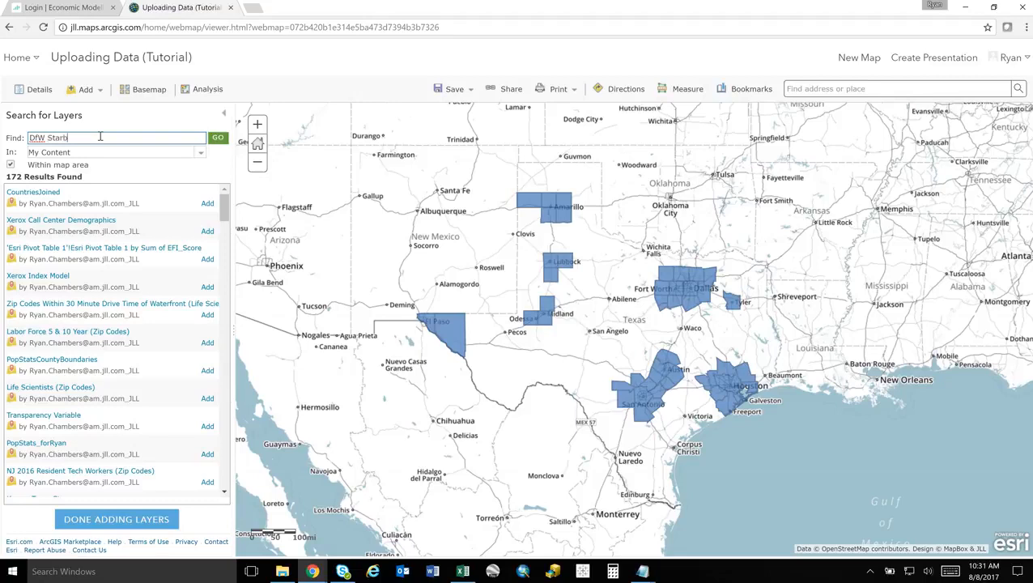
pyautogui.write('DfW Starbucks')
pyautogui.press('Return')
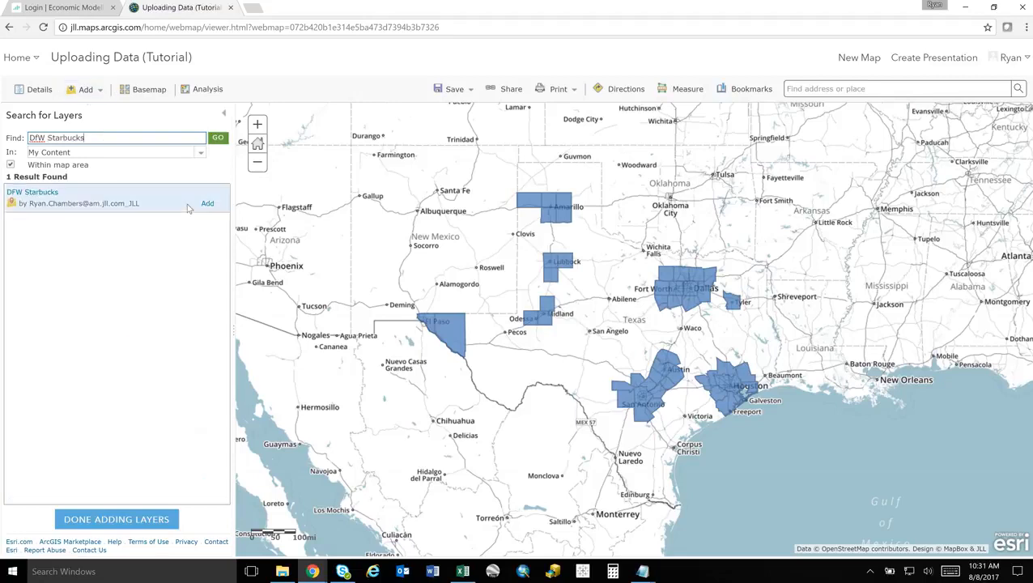
# Step: Add the DFW Starbucks layer to the map, finish adding layers and view its points around Dallas–Fort Worth
pyautogui.click(207, 204)
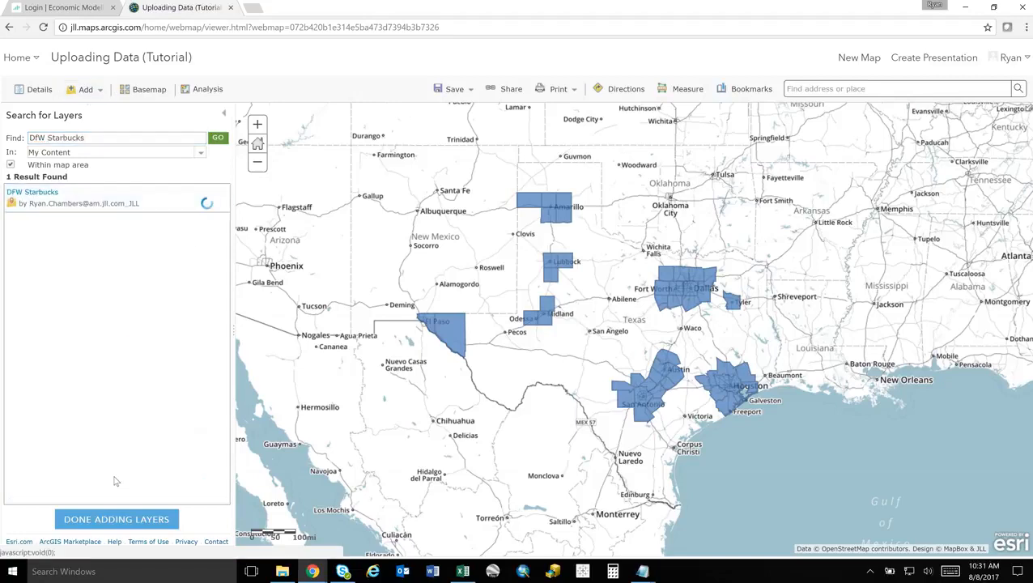
pyautogui.click(118, 521)
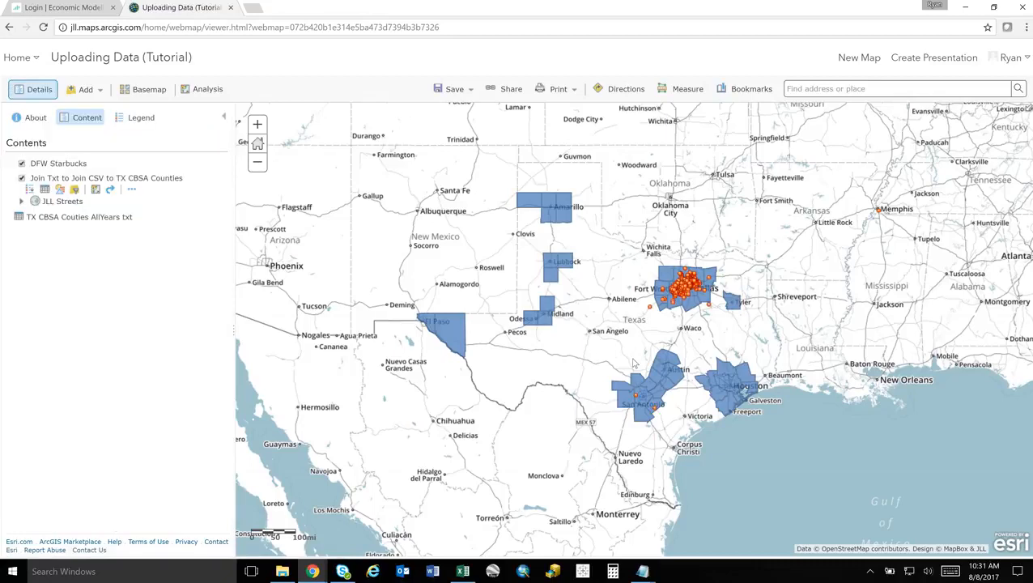
pyautogui.scroll(1, 672, 289)
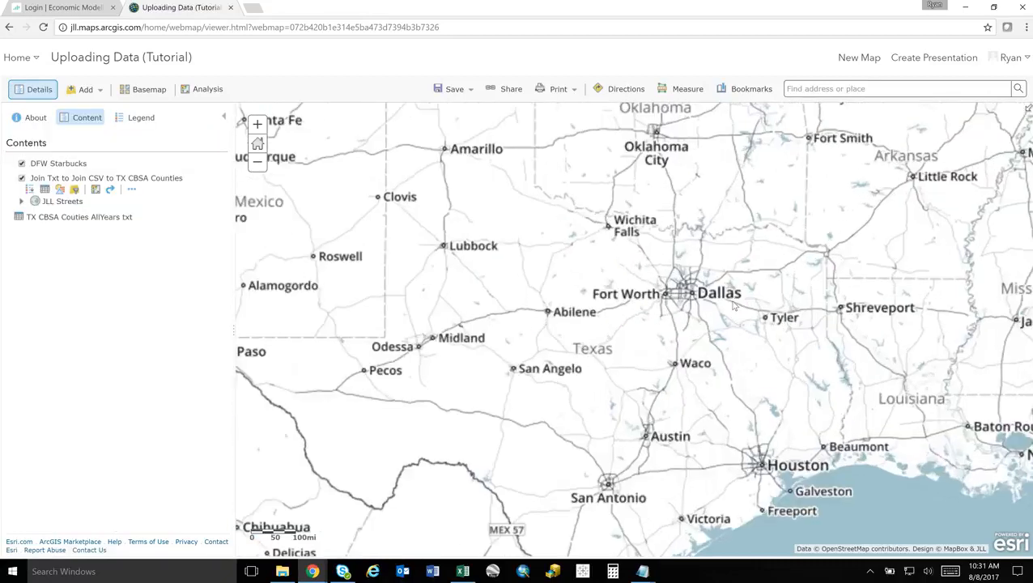
pyautogui.scroll(1, 775, 283)
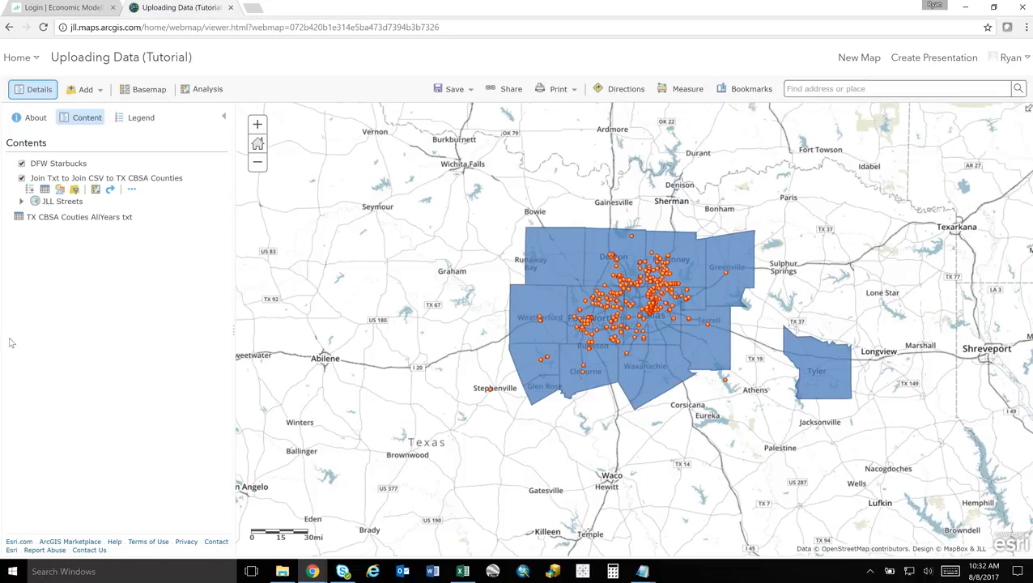
pyautogui.moveTo(413, 321); pyautogui.dragTo(410, 341)
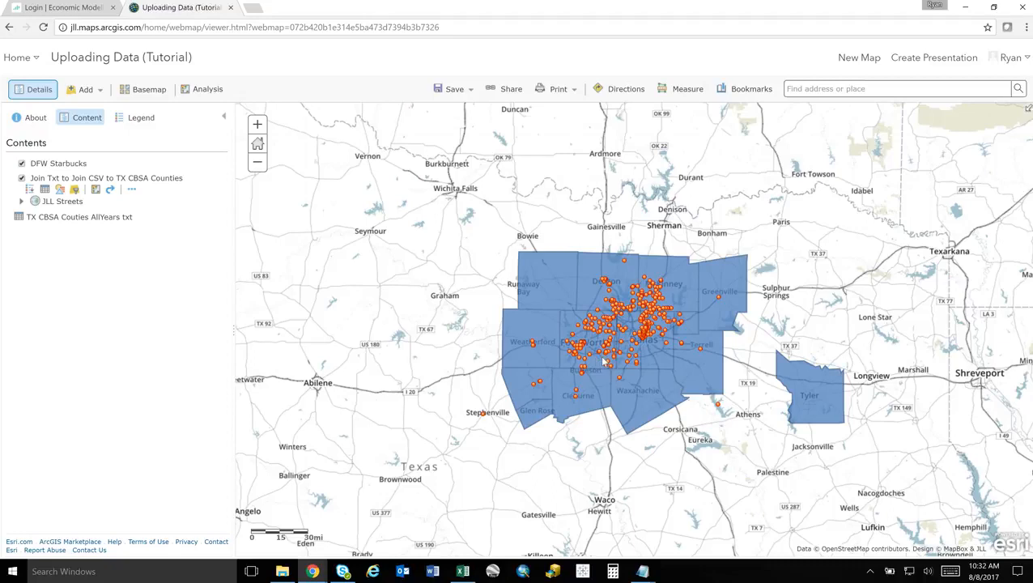